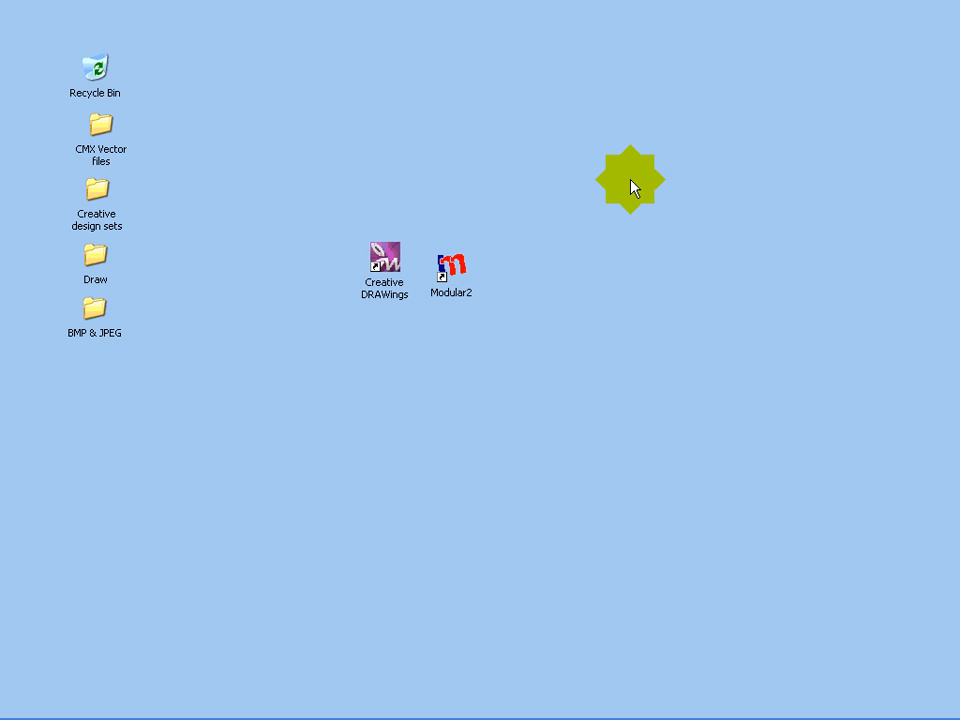
pyautogui.click(615, 169)
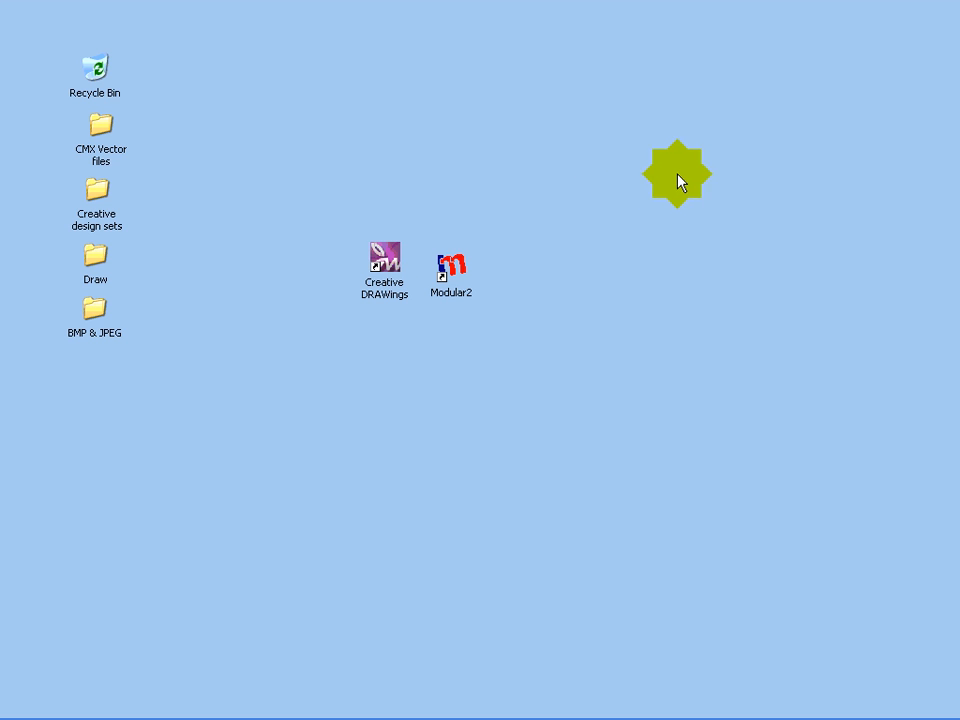
pyautogui.rightClick(679, 173)
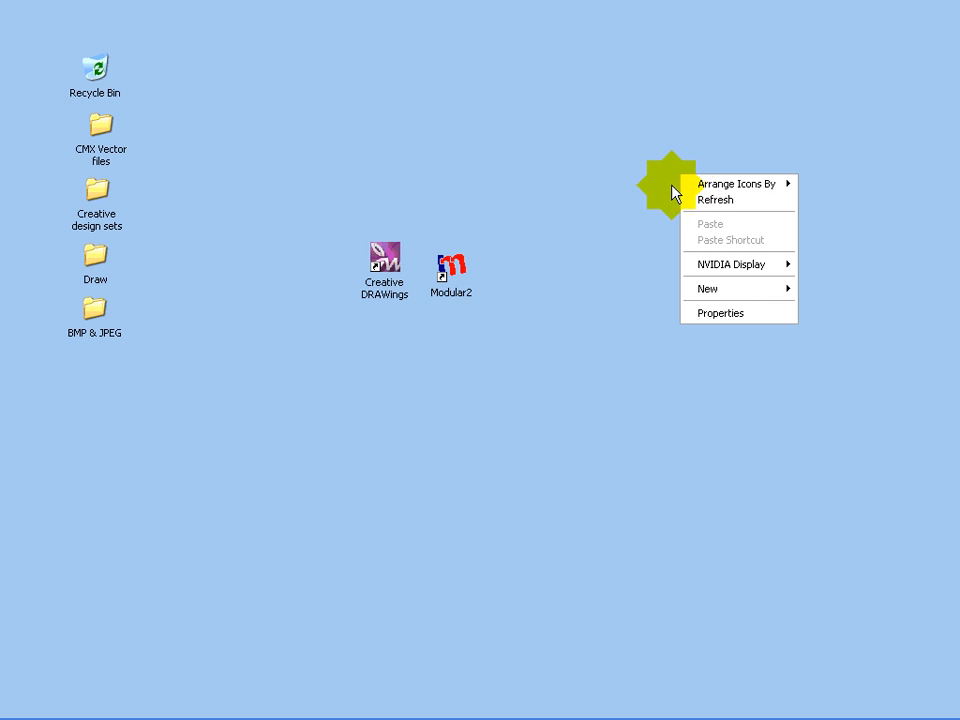
pyautogui.click(627, 196)
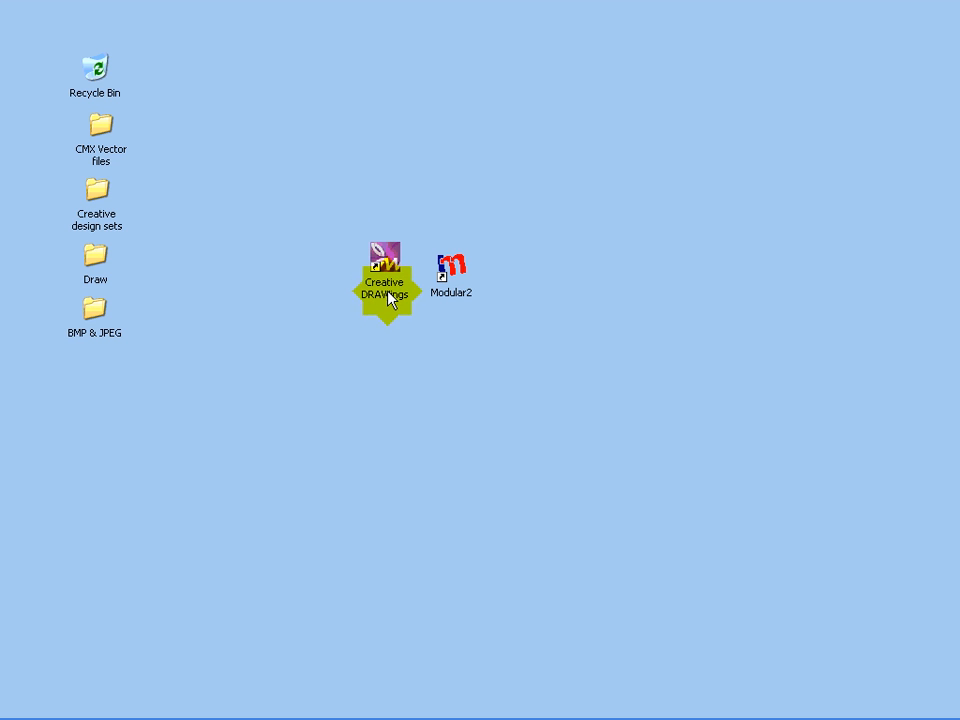
# Launch Creative DRAWings from the desktop and choose to create a new design.
pyautogui.click(387, 262)
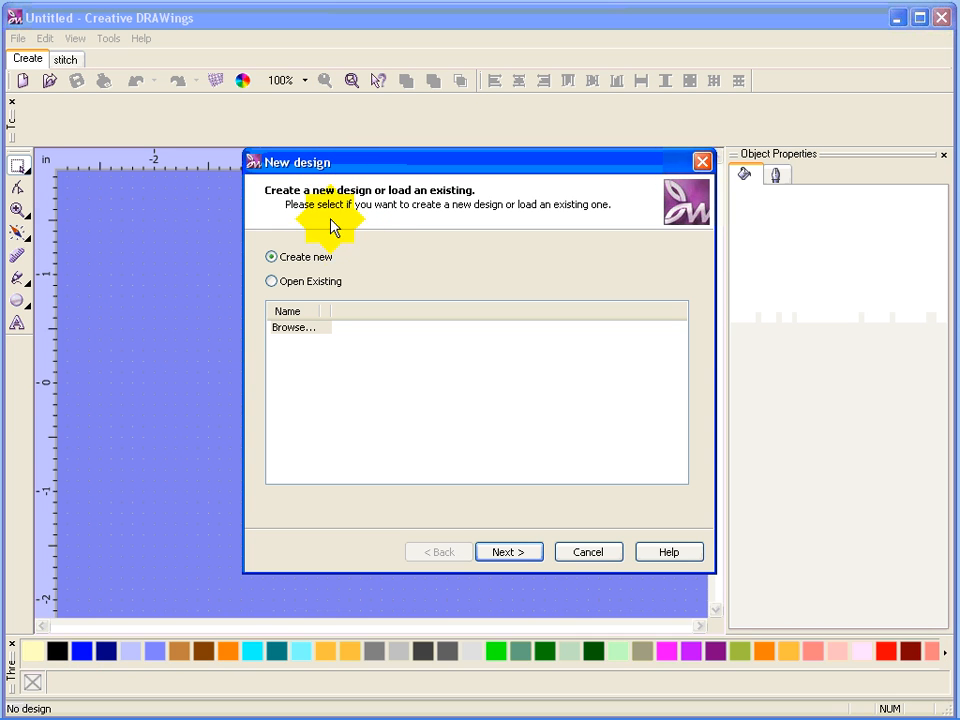
pyautogui.click(508, 553)
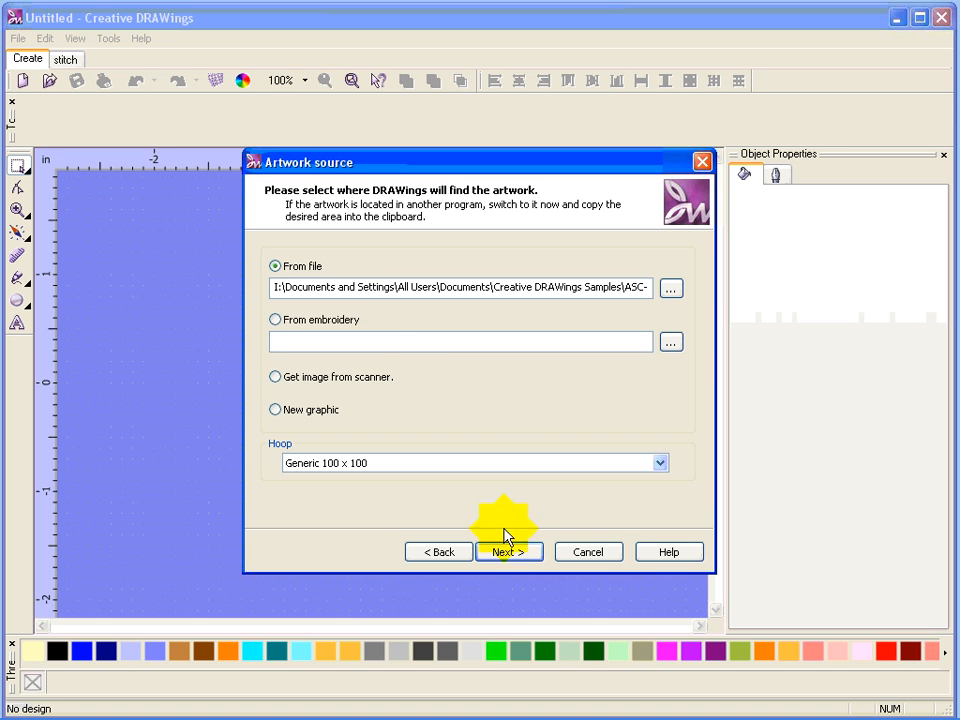
# Browse for the artwork file in the DRAWings Creative Samples folder under My Documents' Embroidery Designs.
pyautogui.click(674, 295)
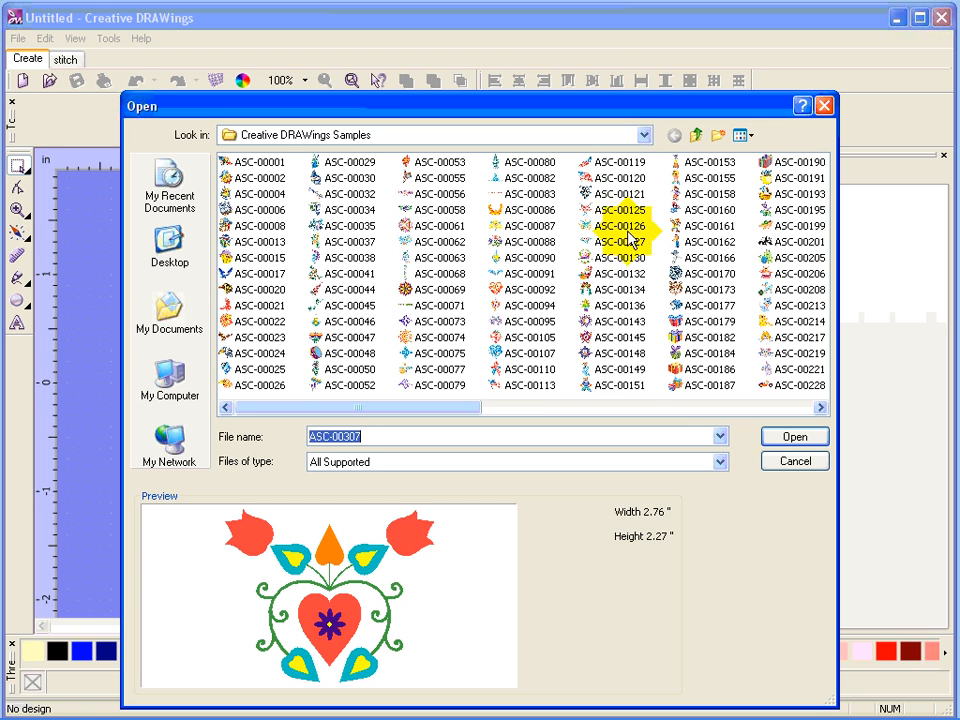
pyautogui.click(169, 318)
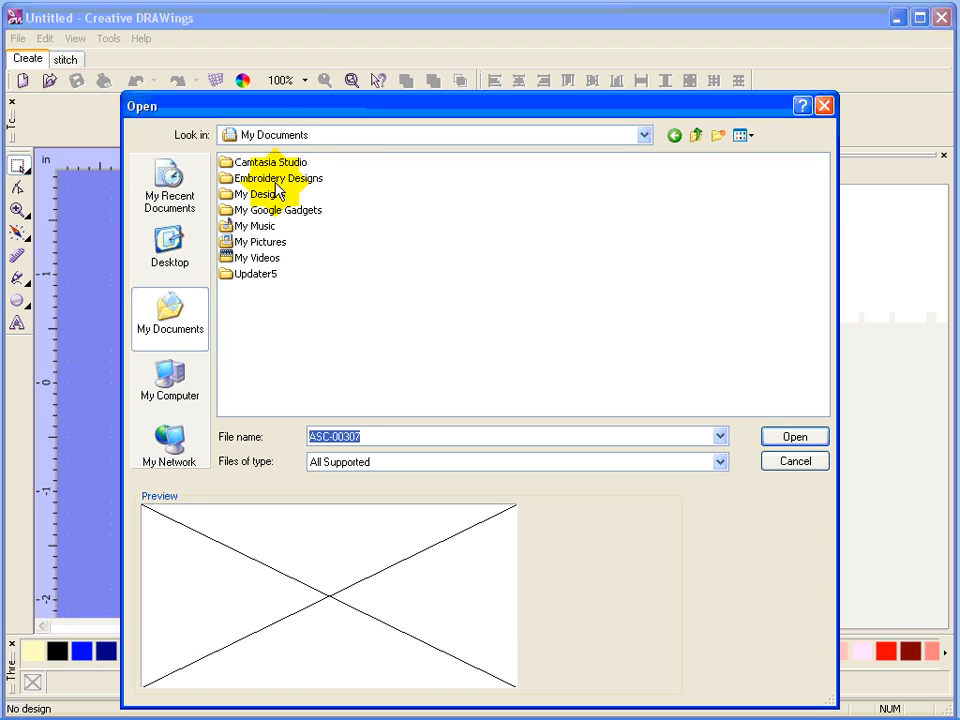
pyautogui.doubleClick(255, 180)
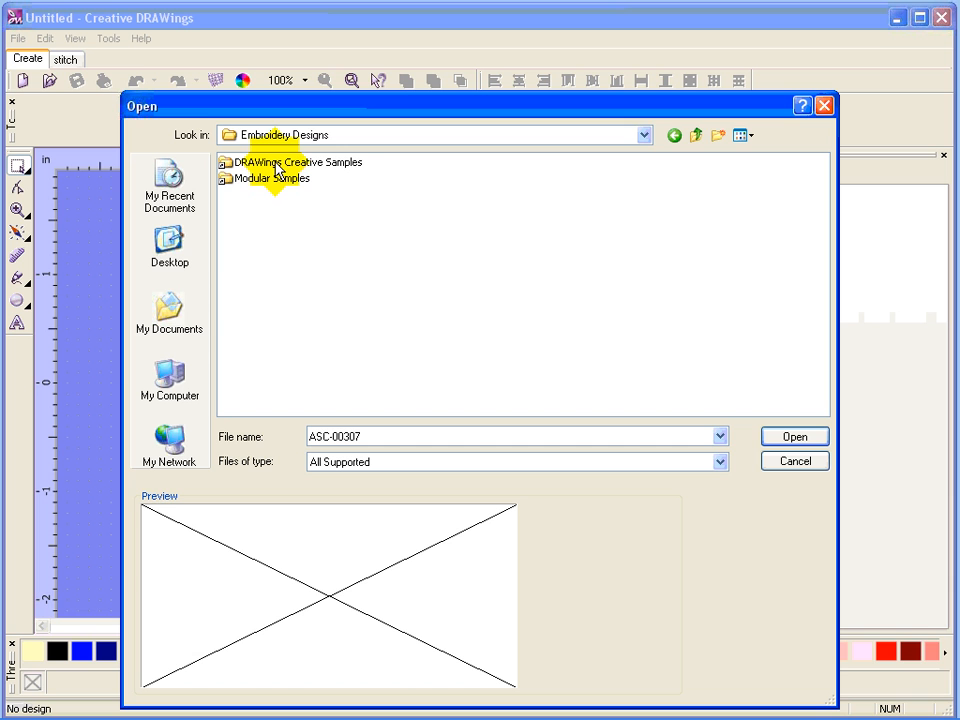
pyautogui.doubleClick(268, 166)
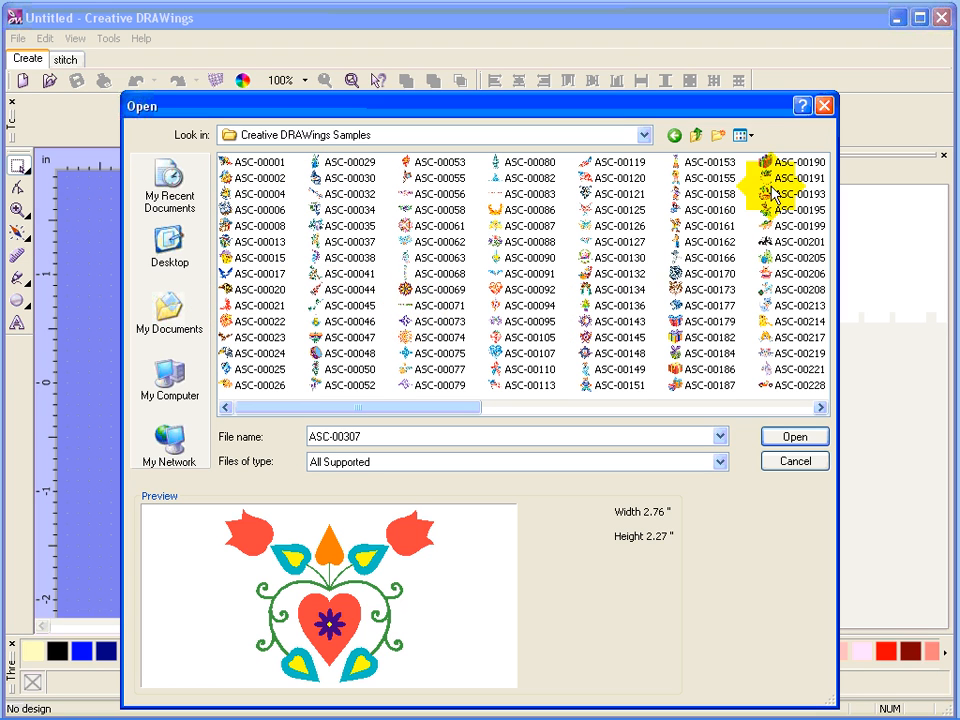
# Switch the file browser to thumbnails to view the sample designs, then back to a list.
pyautogui.click(742, 135)
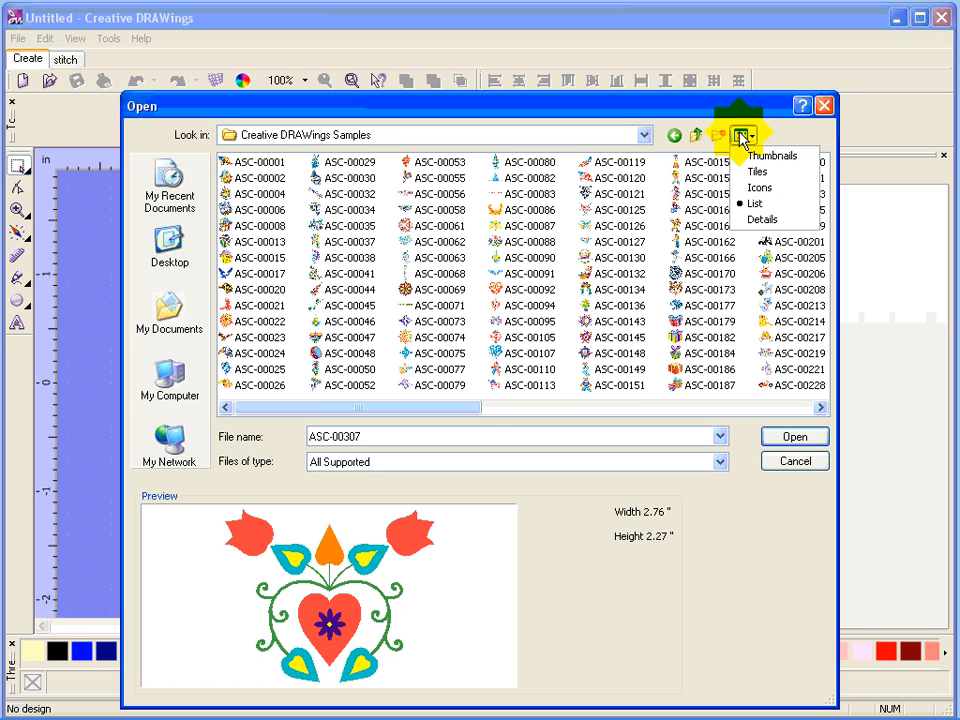
pyautogui.click(760, 156)
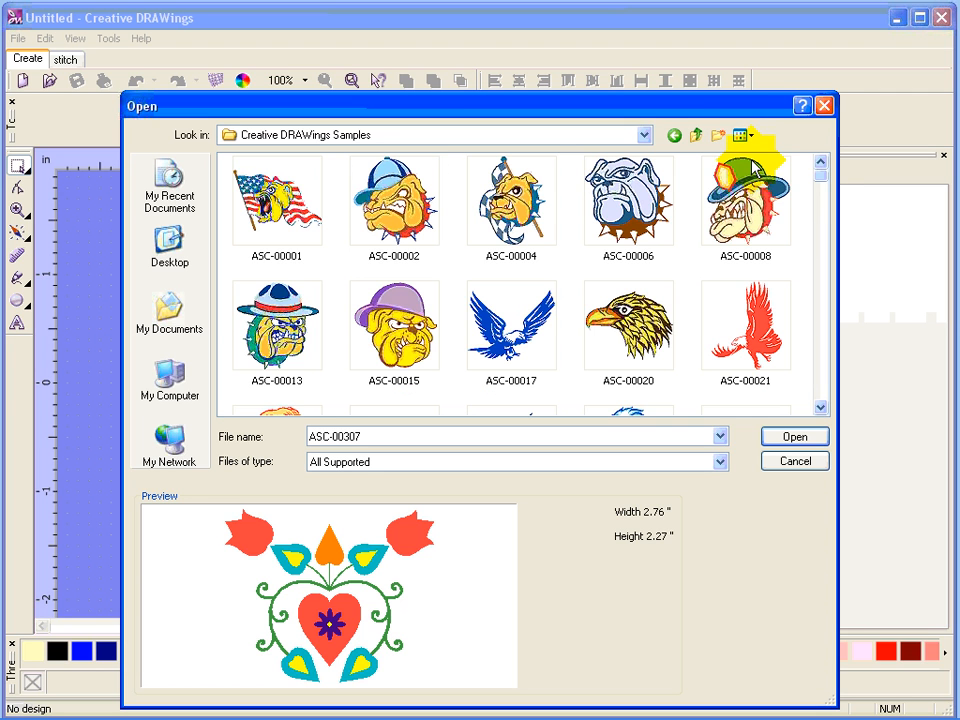
pyautogui.moveTo(823, 176); pyautogui.dragTo(806, 146)
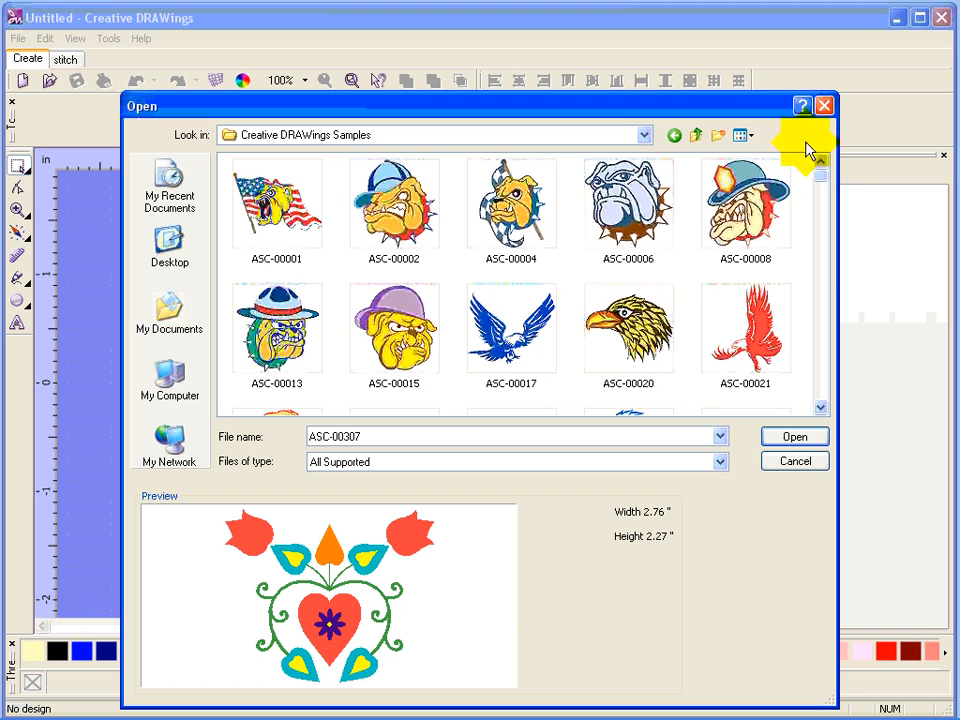
pyautogui.click(738, 140)
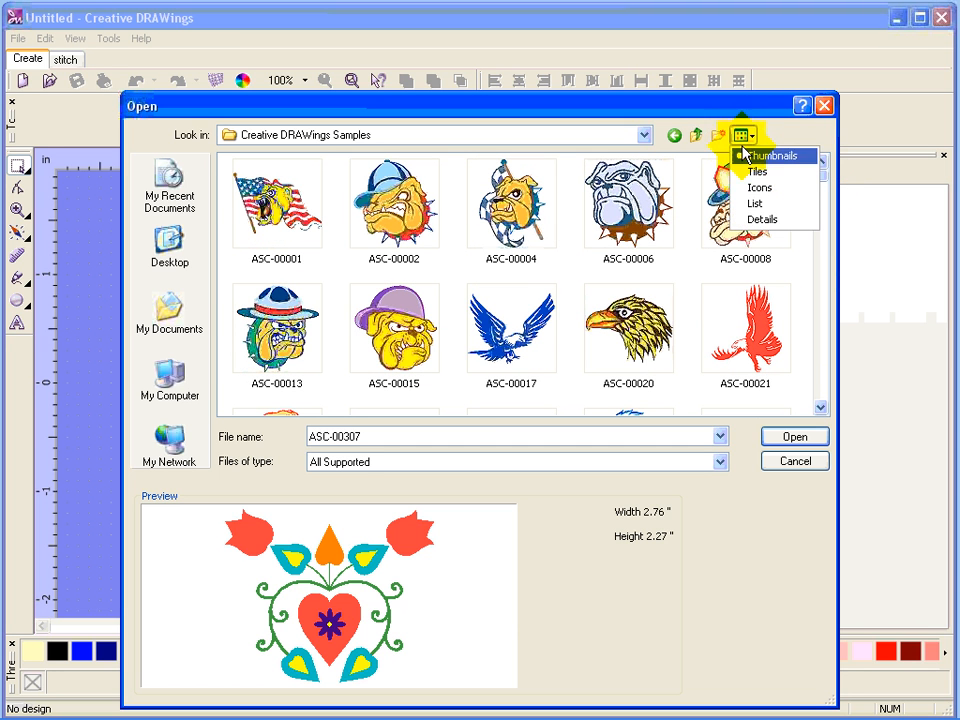
pyautogui.click(760, 203)
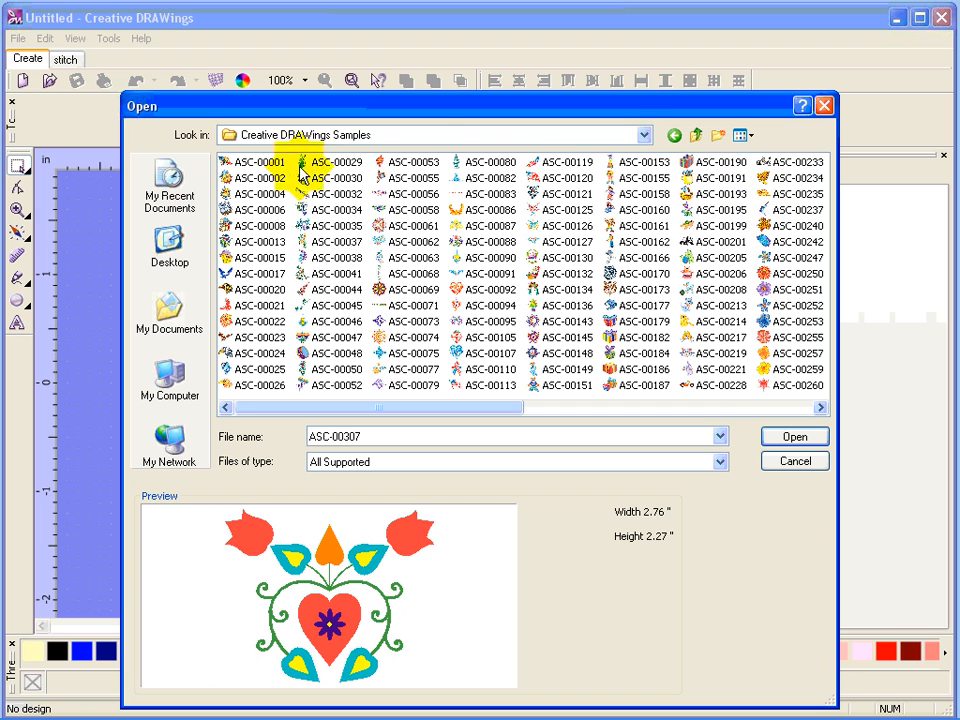
# Preview several sample designs and open ASC-00307 as the artwork file.
pyautogui.click(264, 168)
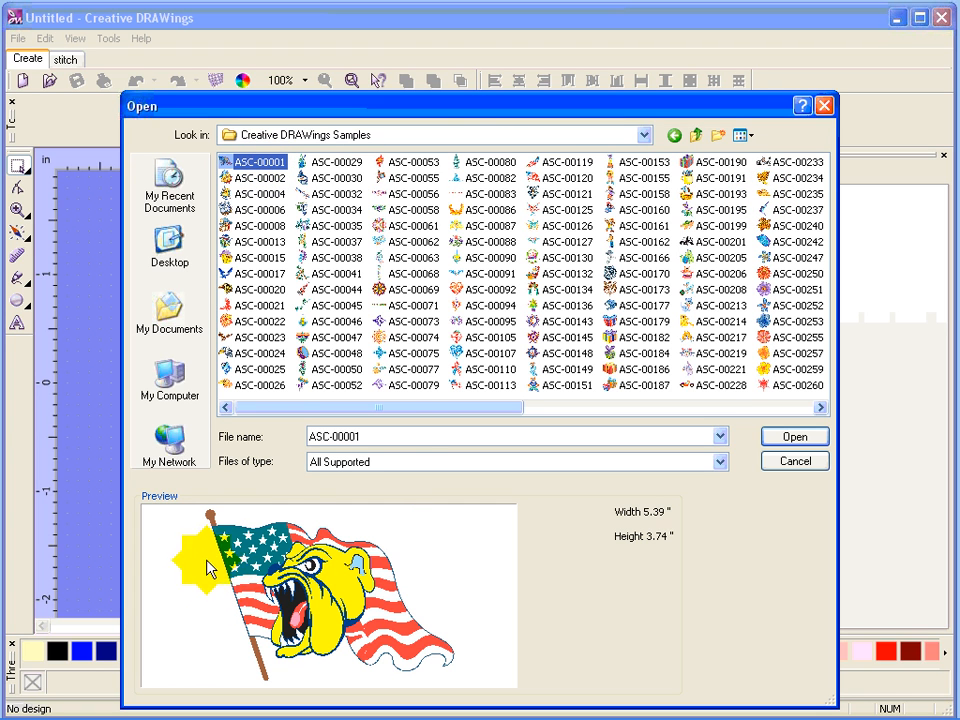
pyautogui.click(418, 338)
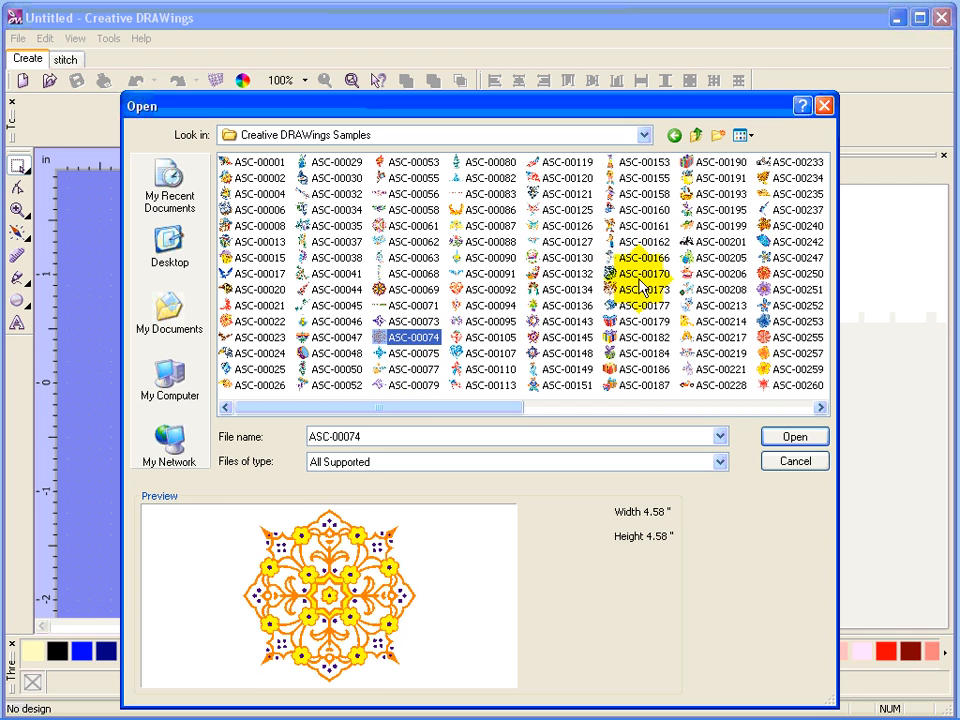
pyautogui.click(622, 358)
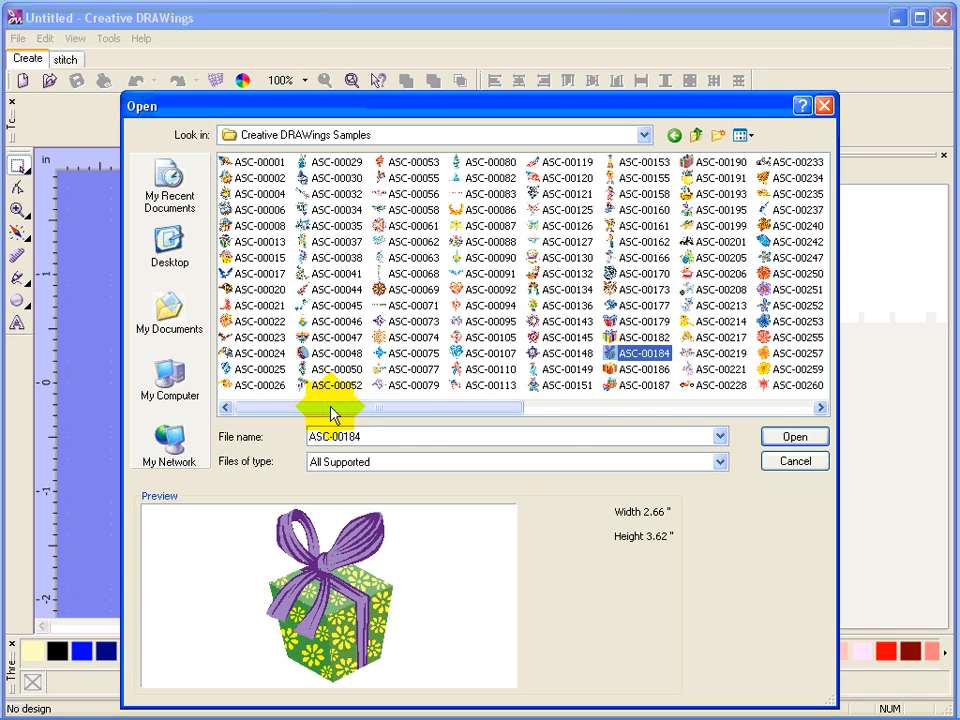
pyautogui.click(820, 410)
pyautogui.click(820, 410)
pyautogui.click(820, 410)
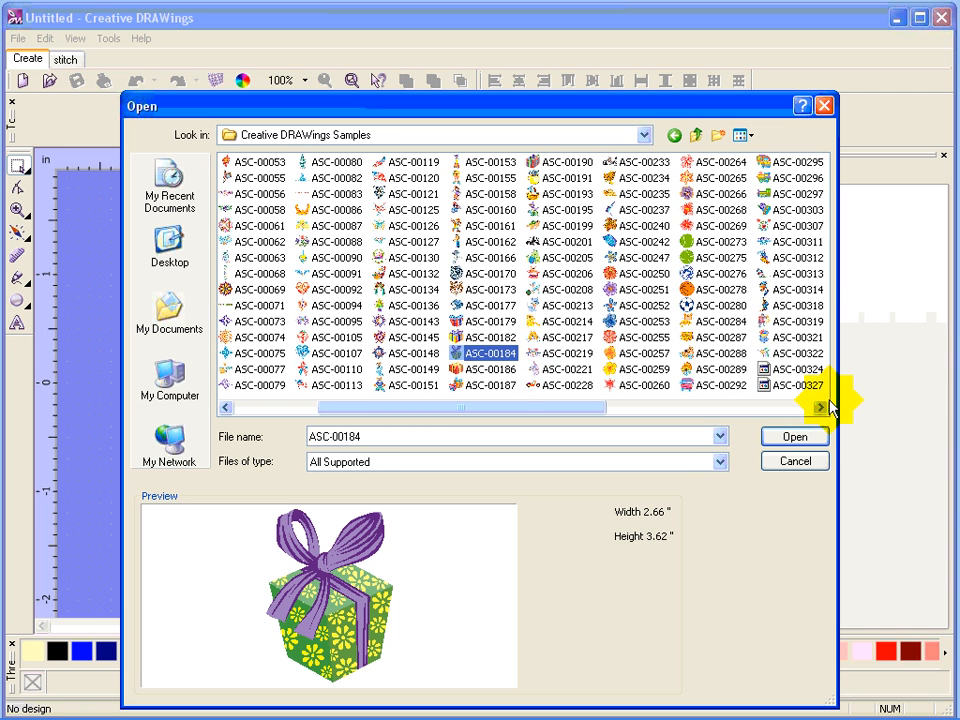
pyautogui.click(822, 227)
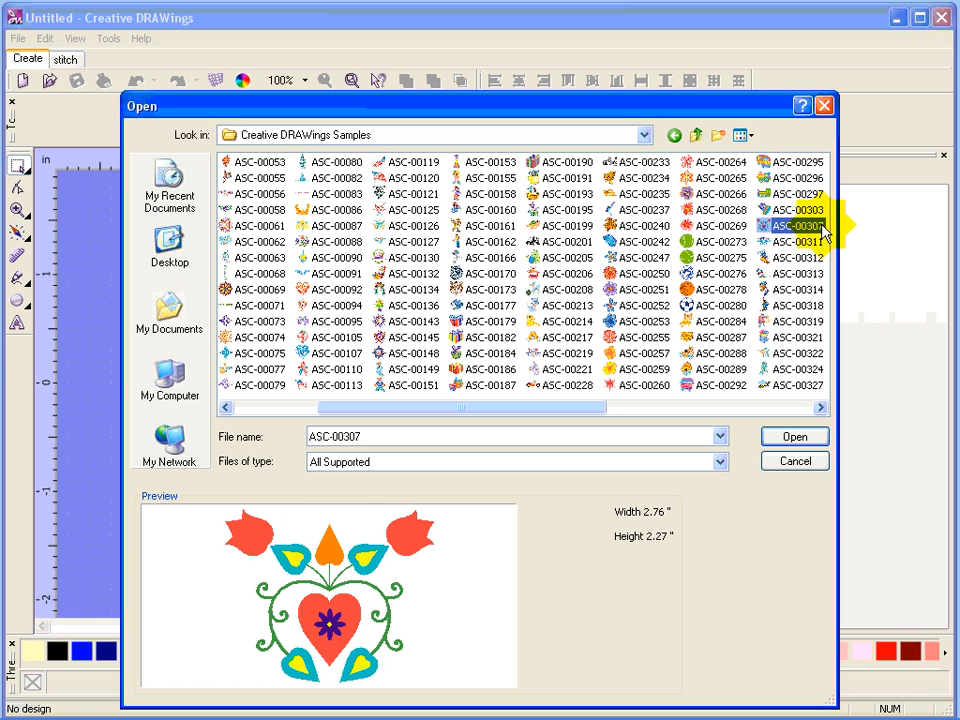
pyautogui.click(795, 438)
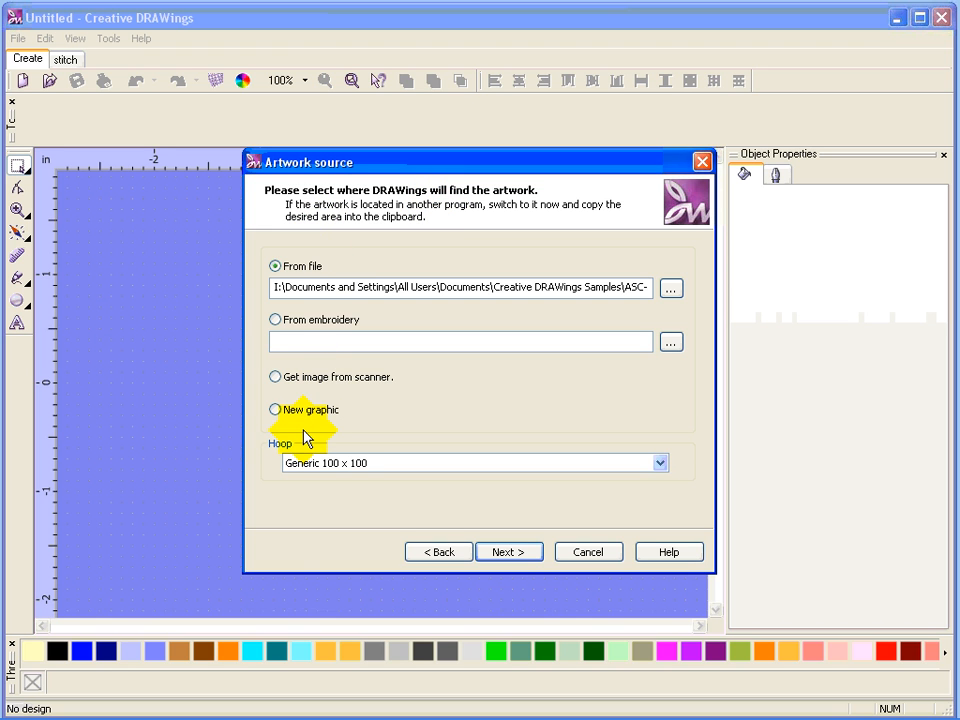
# Select the Generic 100 x 100 hoop and continue to the fabric page.
pyautogui.click(661, 465)
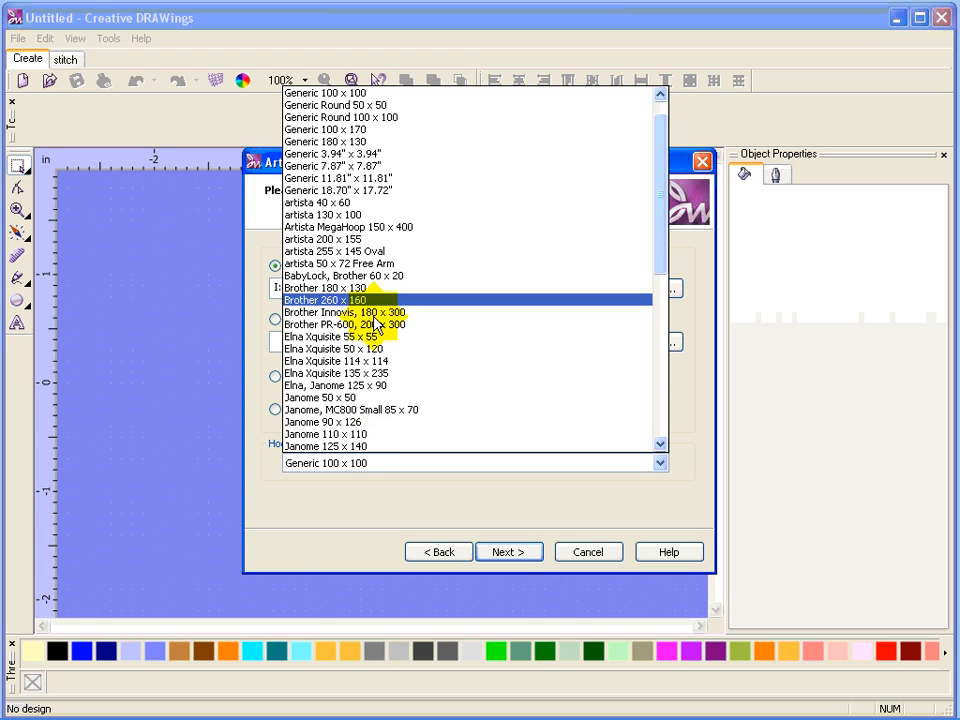
pyautogui.click(348, 93)
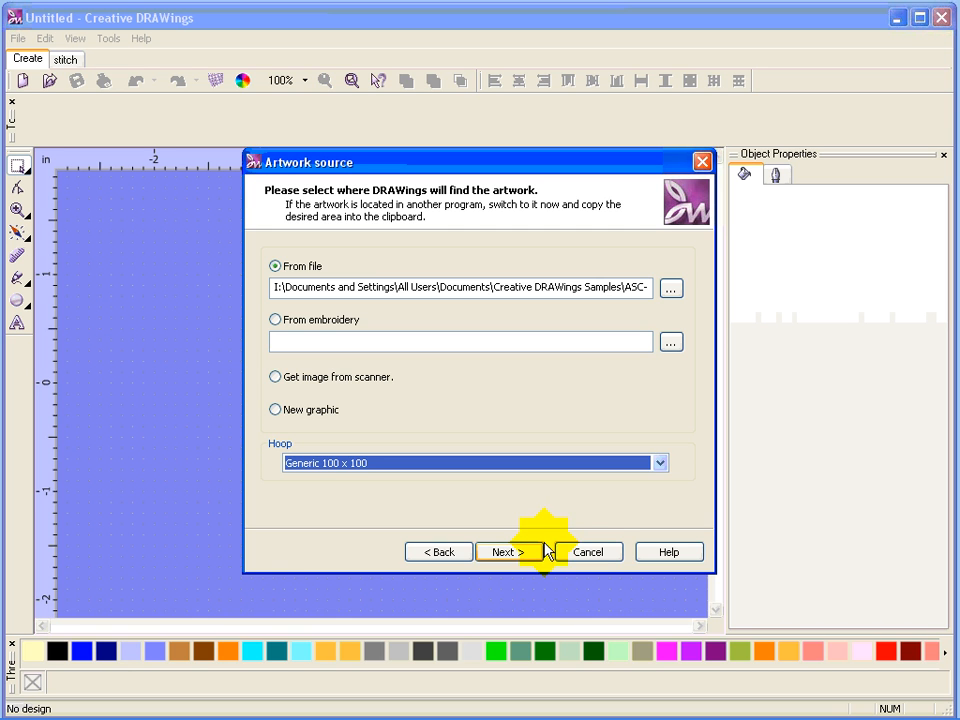
pyautogui.click(512, 554)
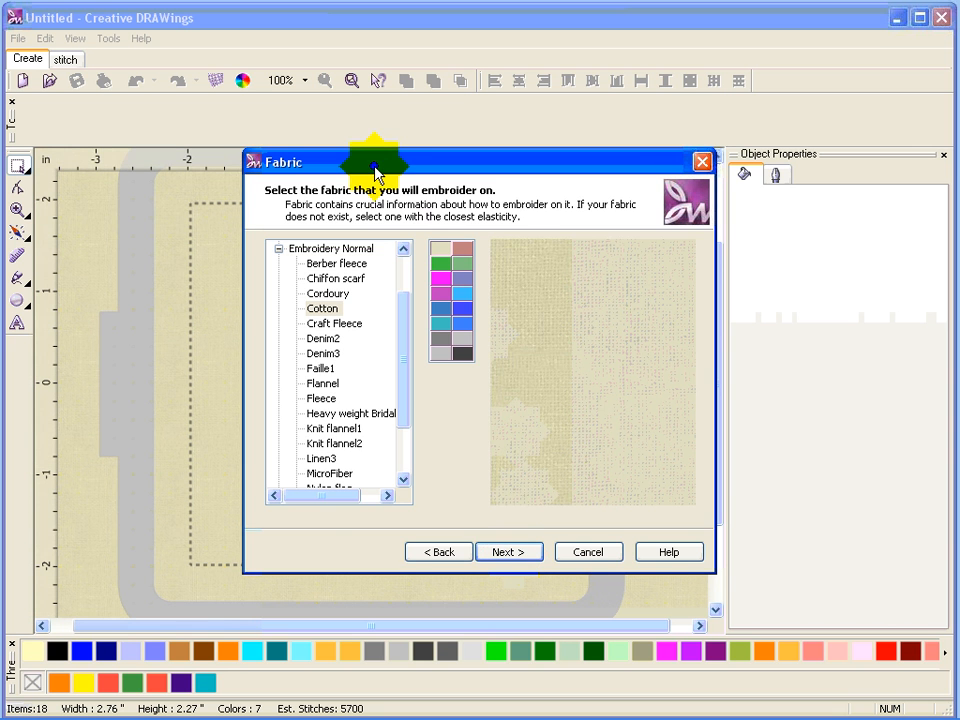
# Move the Fabric dialog aside and select Cotton under Embroidery Normal.
pyautogui.moveTo(375, 173); pyautogui.dragTo(630, 45)
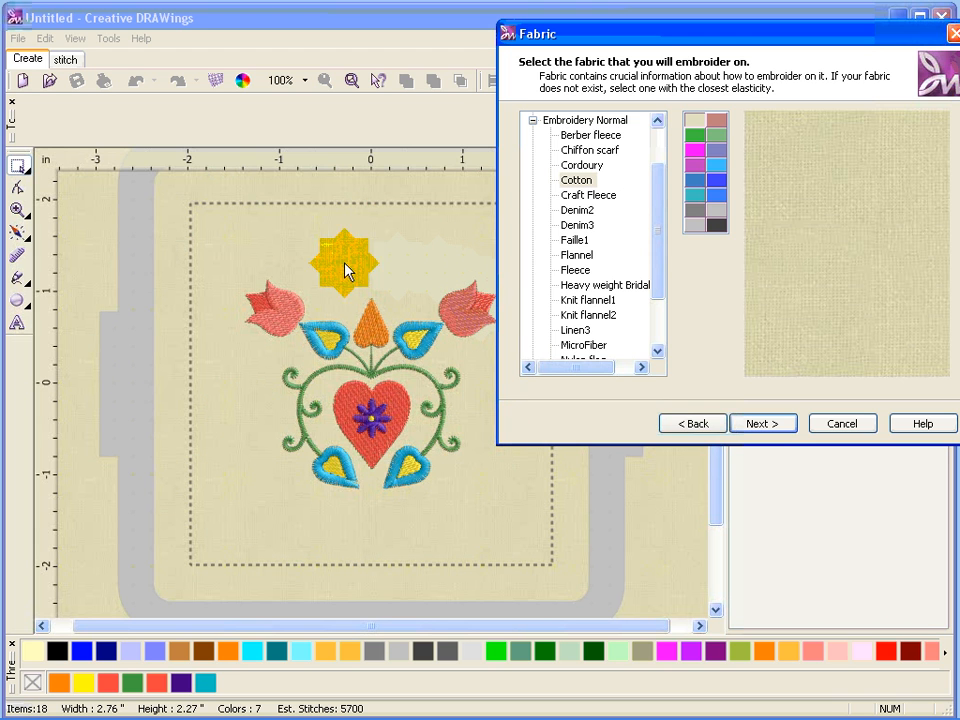
pyautogui.moveTo(345, 270); pyautogui.dragTo(255, 432)
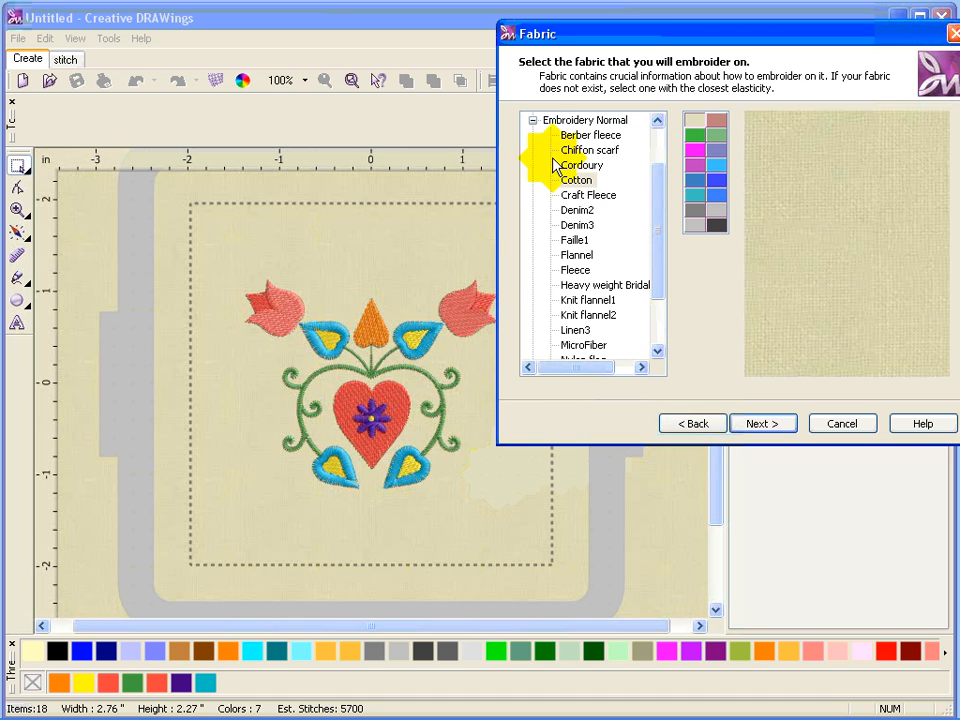
pyautogui.click(533, 120)
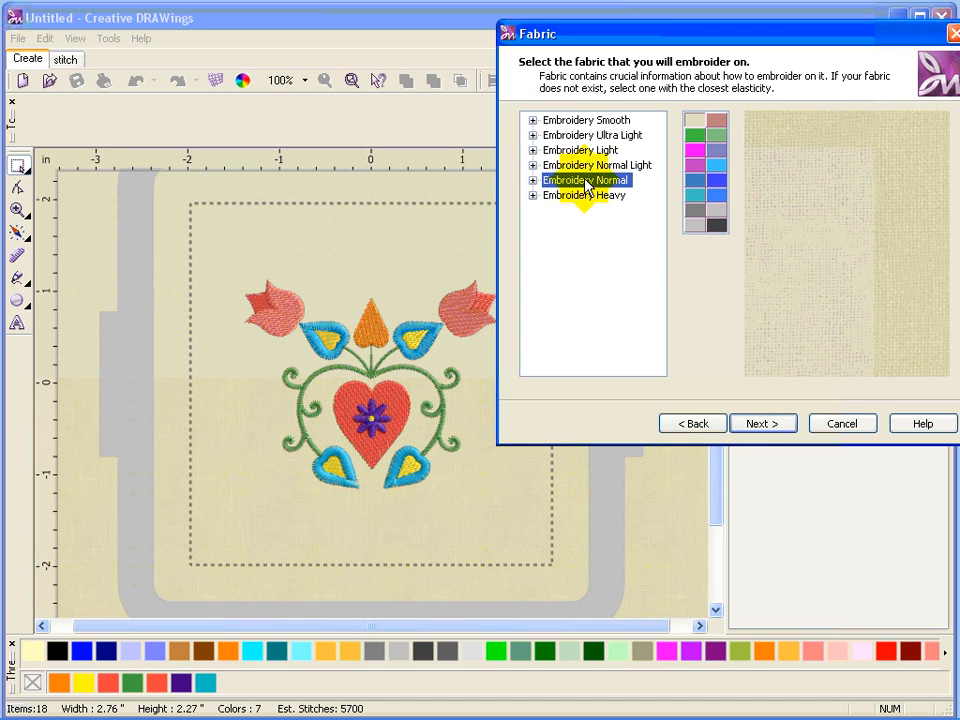
pyautogui.click(533, 181)
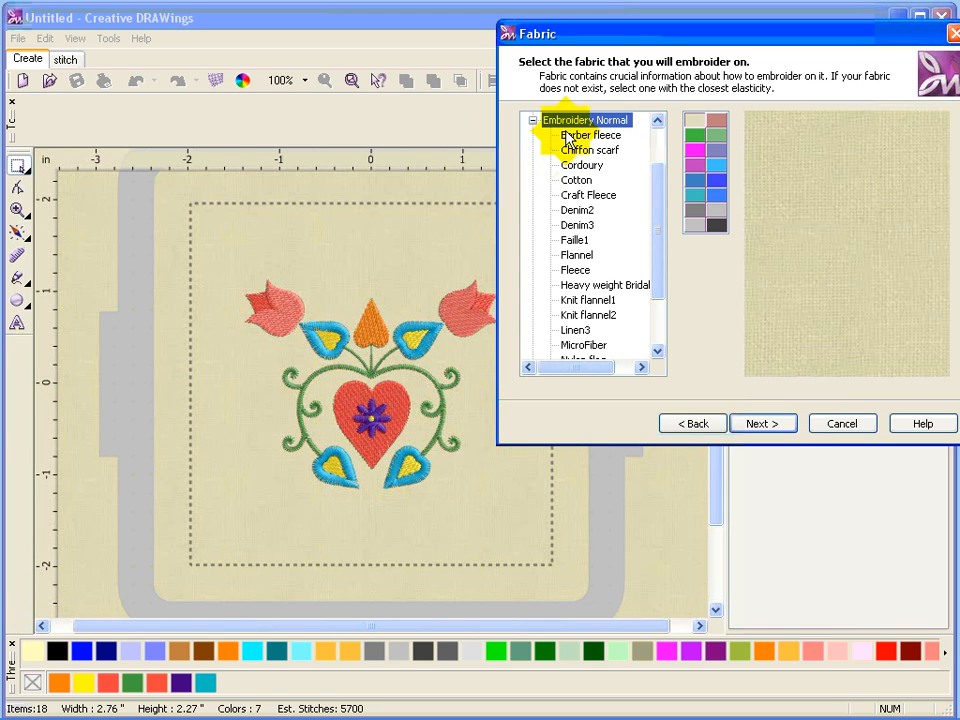
pyautogui.click(579, 184)
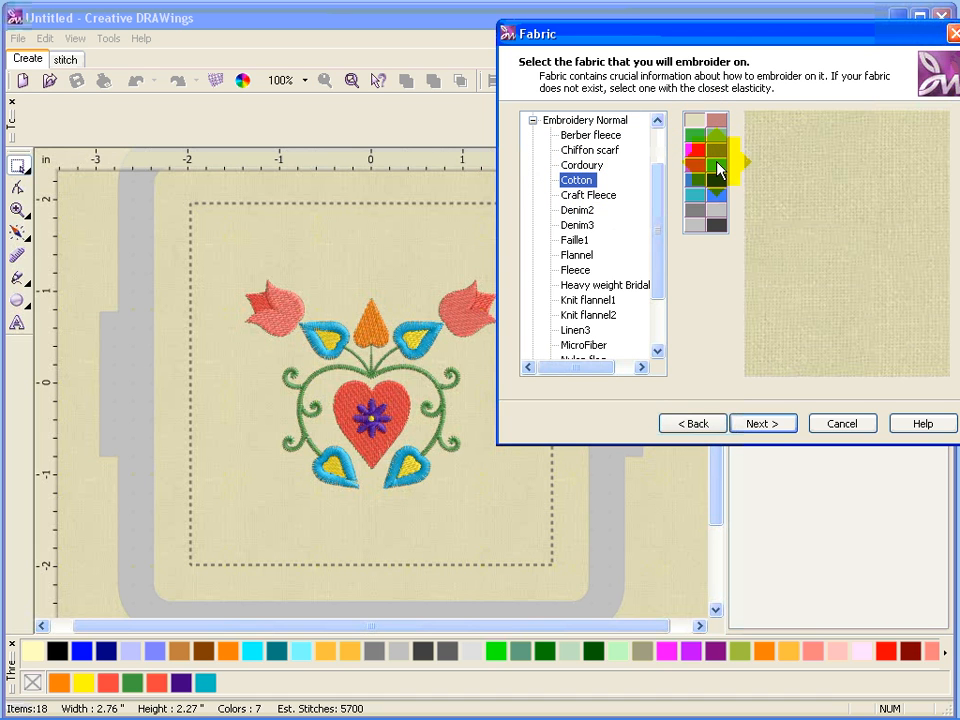
# Try a blue and a custom yellow fabric colour (Red 247, Green 233, Blue 57), then return to the beige swatch.
pyautogui.click(718, 174)
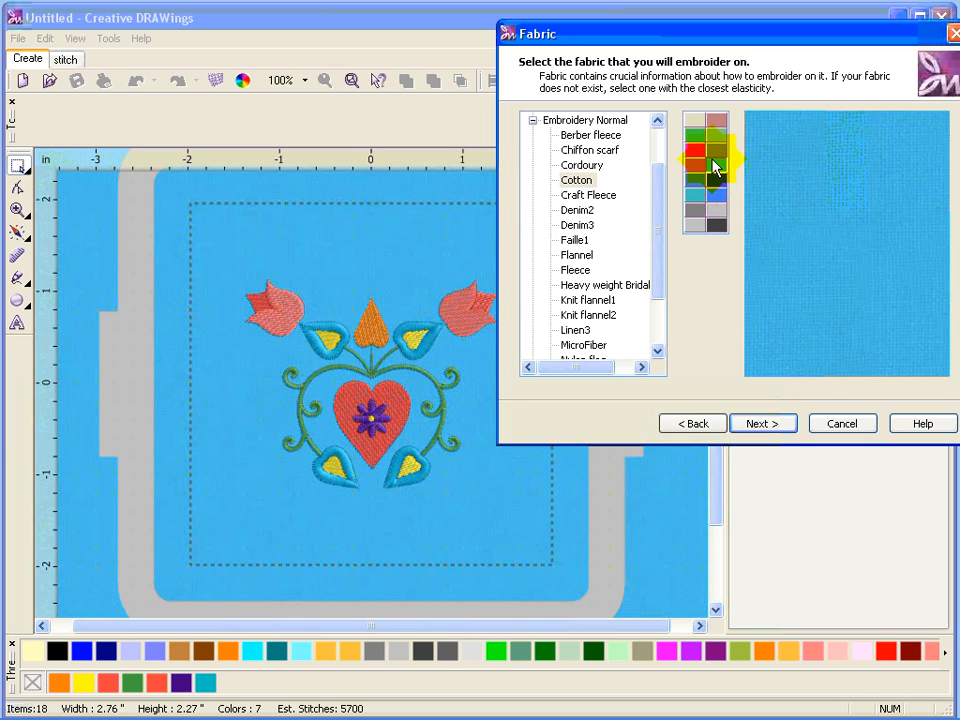
pyautogui.doubleClick(713, 164)
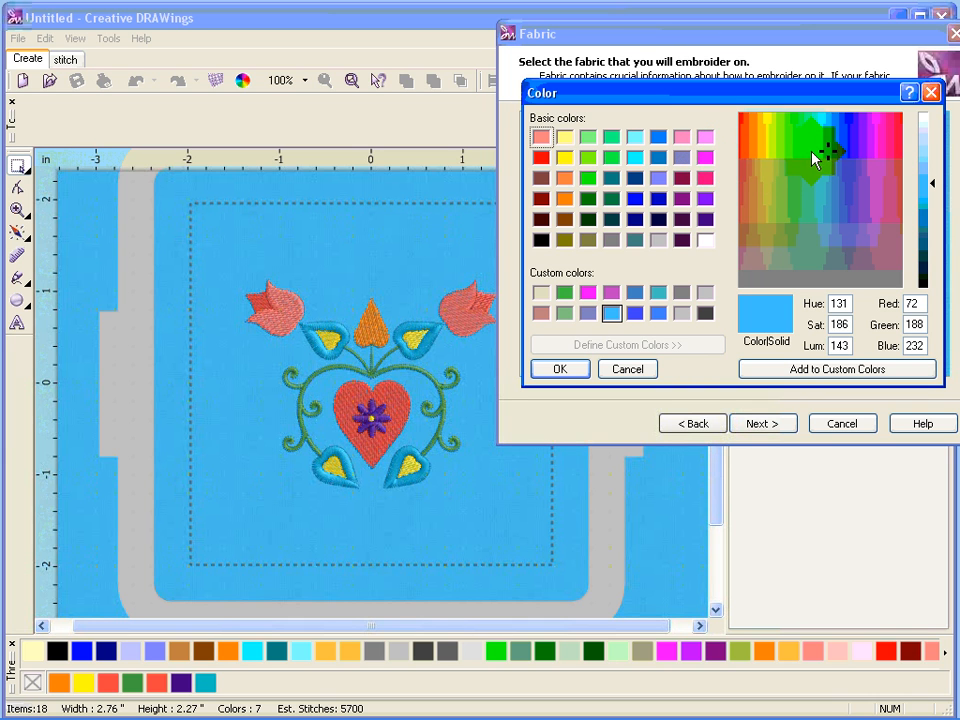
pyautogui.moveTo(828, 155); pyautogui.dragTo(765, 129)
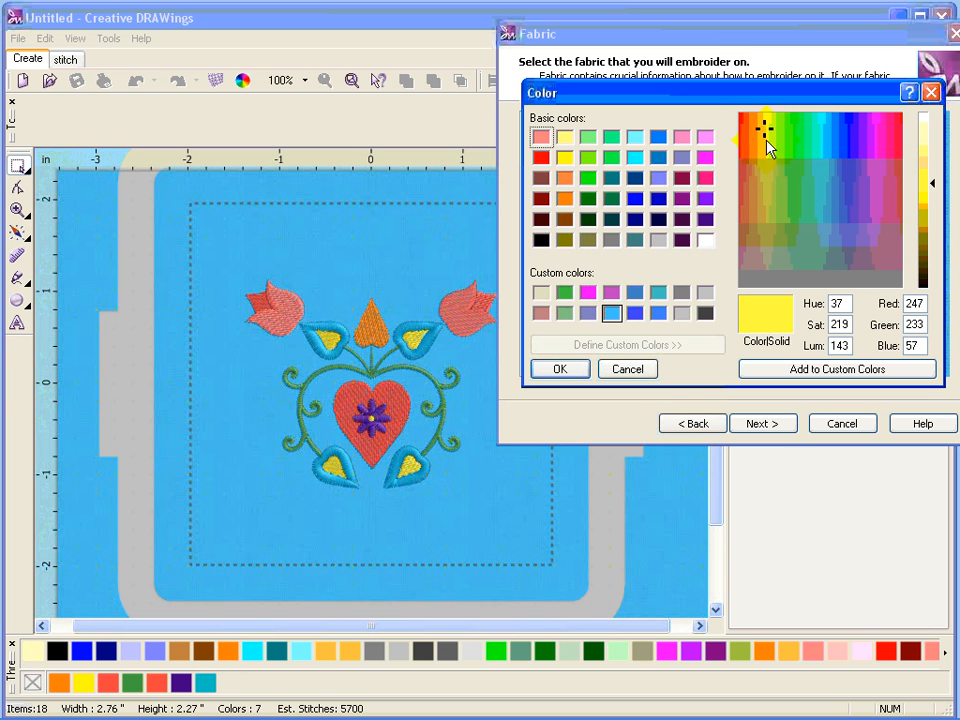
pyautogui.click(555, 370)
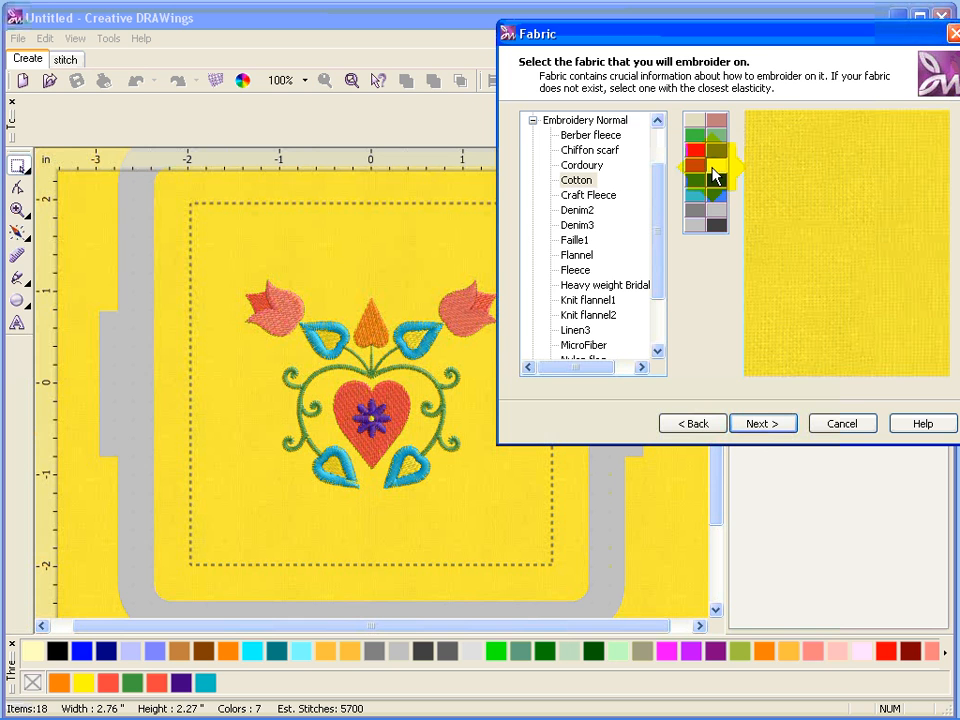
pyautogui.click(693, 125)
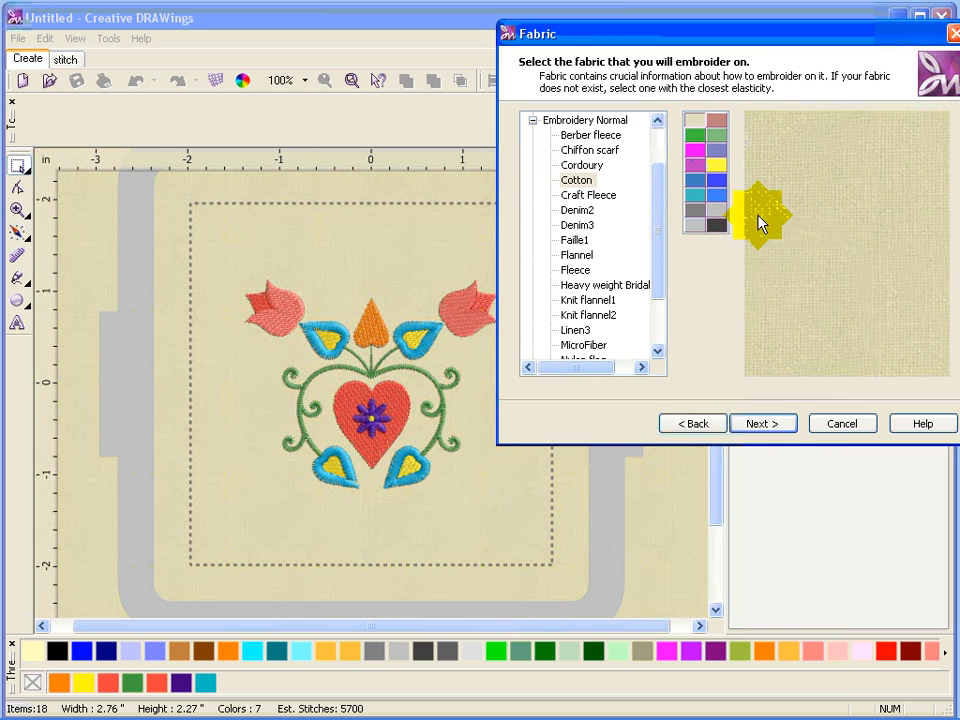
# Proceed to colour reduction and set the threads to use to 5.
pyautogui.click(754, 423)
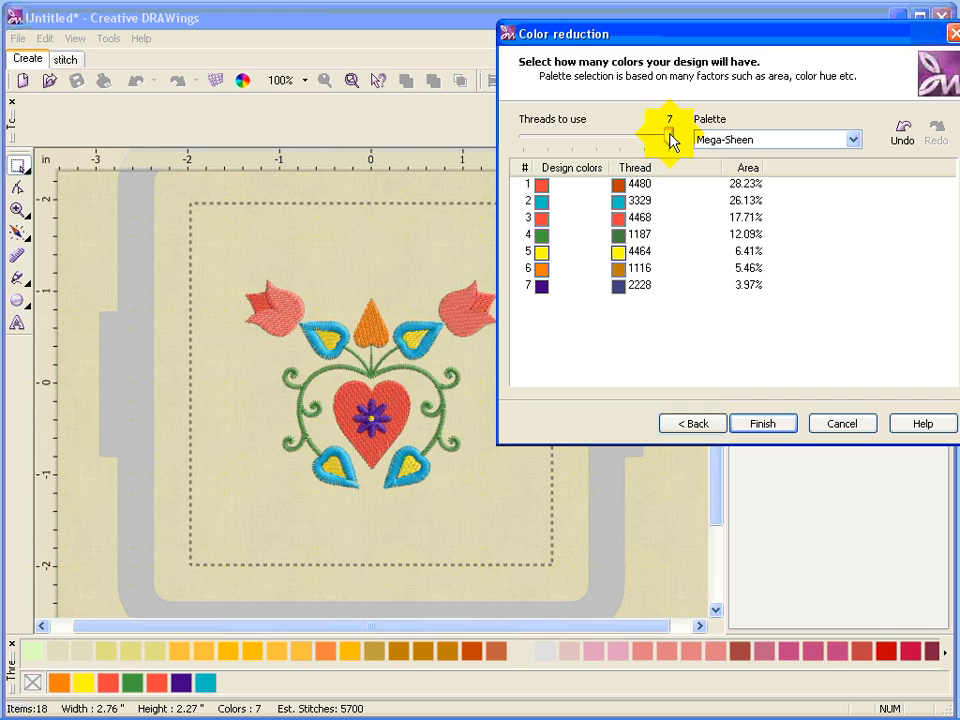
pyautogui.moveTo(672, 141); pyautogui.dragTo(626, 146)
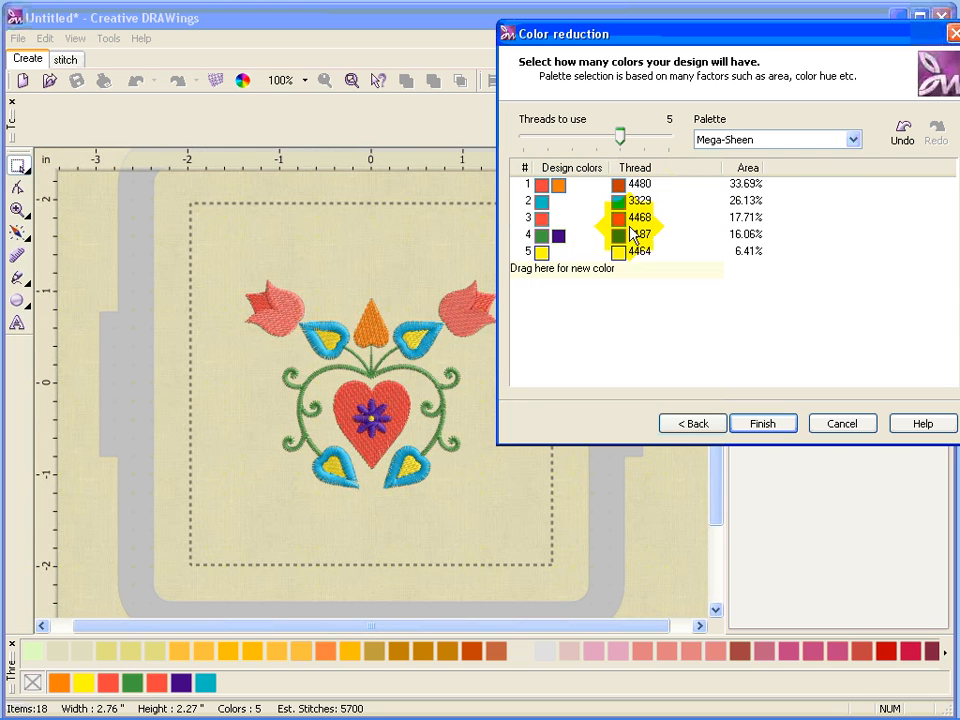
# Keep Mega-Sheen as the thread palette and finish the colour reduction.
pyautogui.click(853, 140)
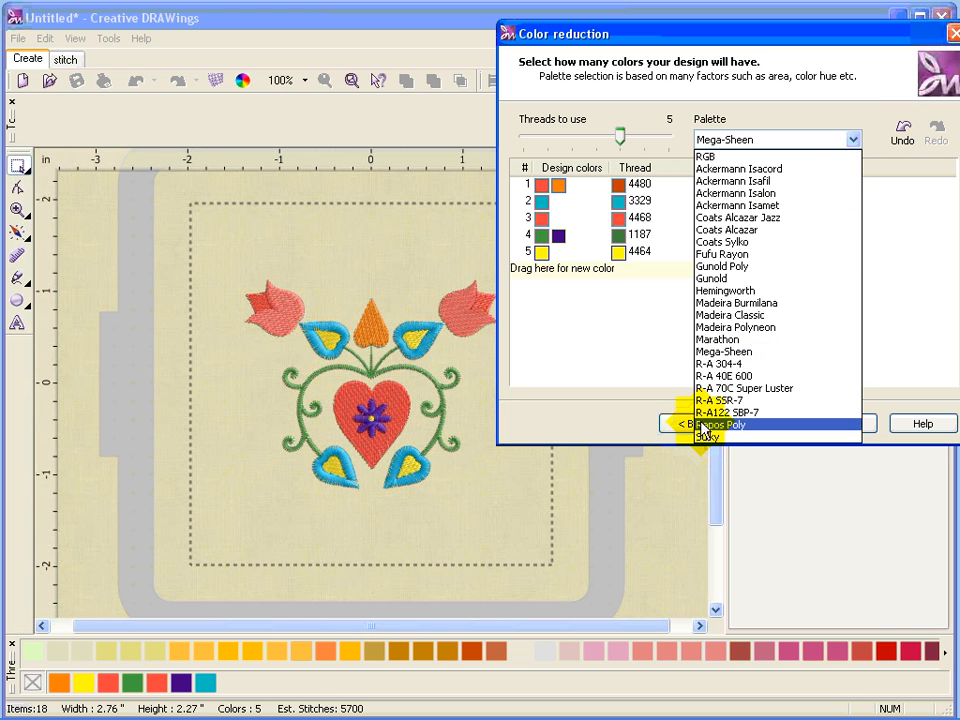
pyautogui.click(715, 352)
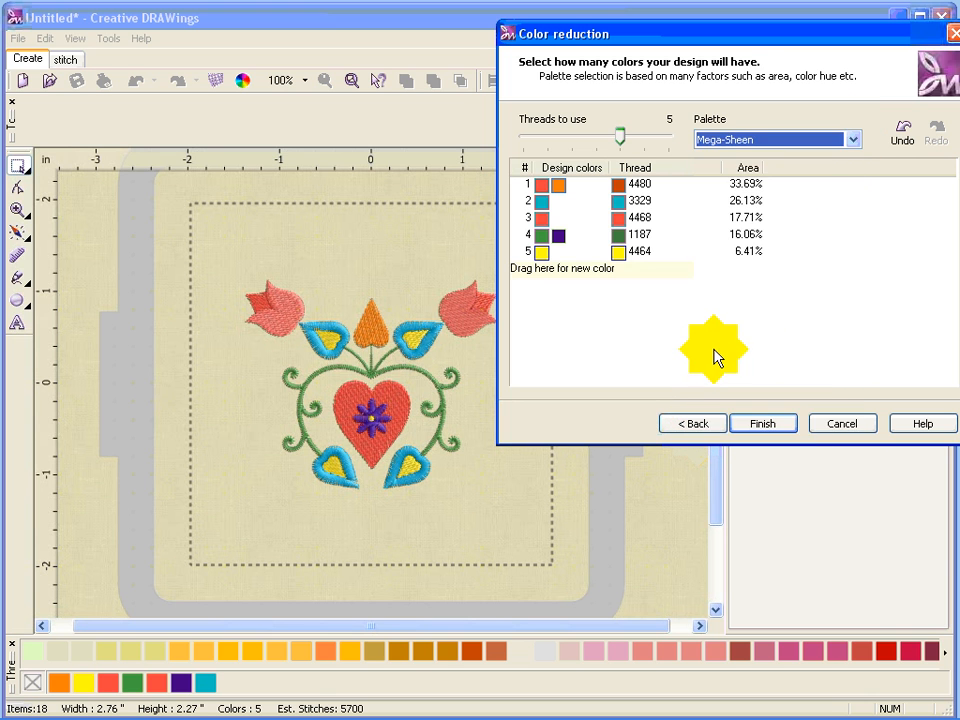
pyautogui.click(641, 186)
pyautogui.click(641, 201)
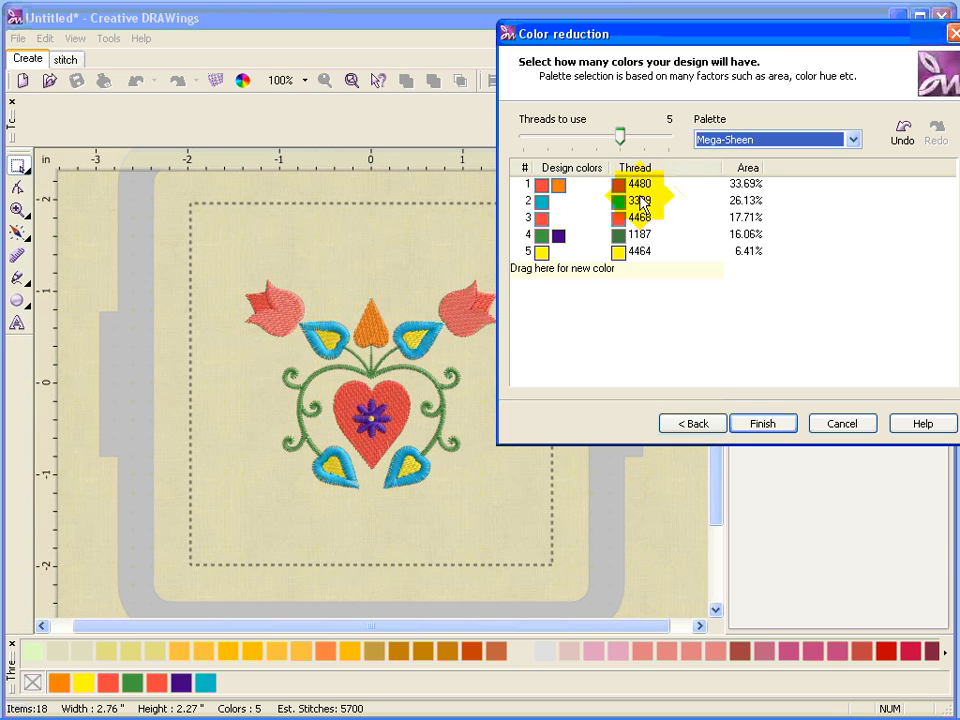
pyautogui.click(765, 424)
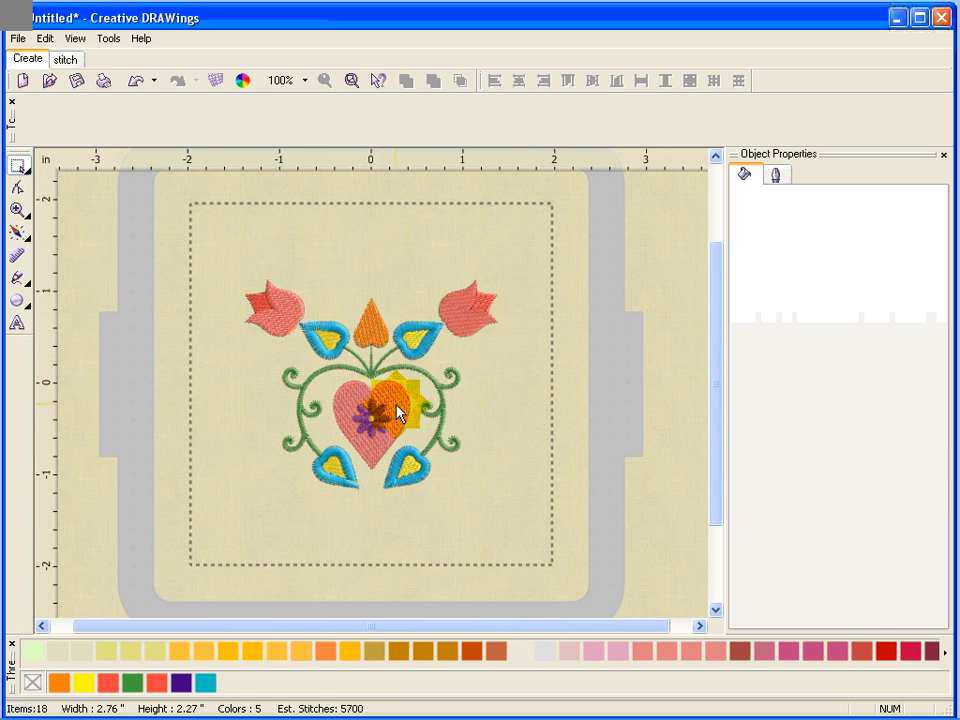
# Select the heart and review the View menu options and the Options dialog's measurement system.
pyautogui.click(397, 413)
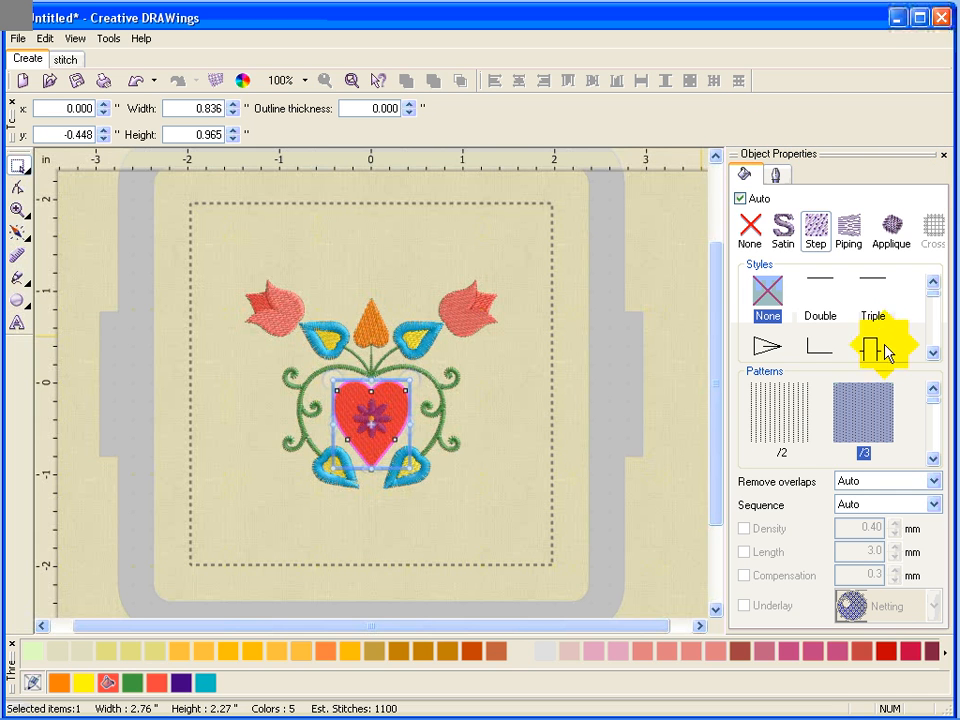
pyautogui.click(76, 40)
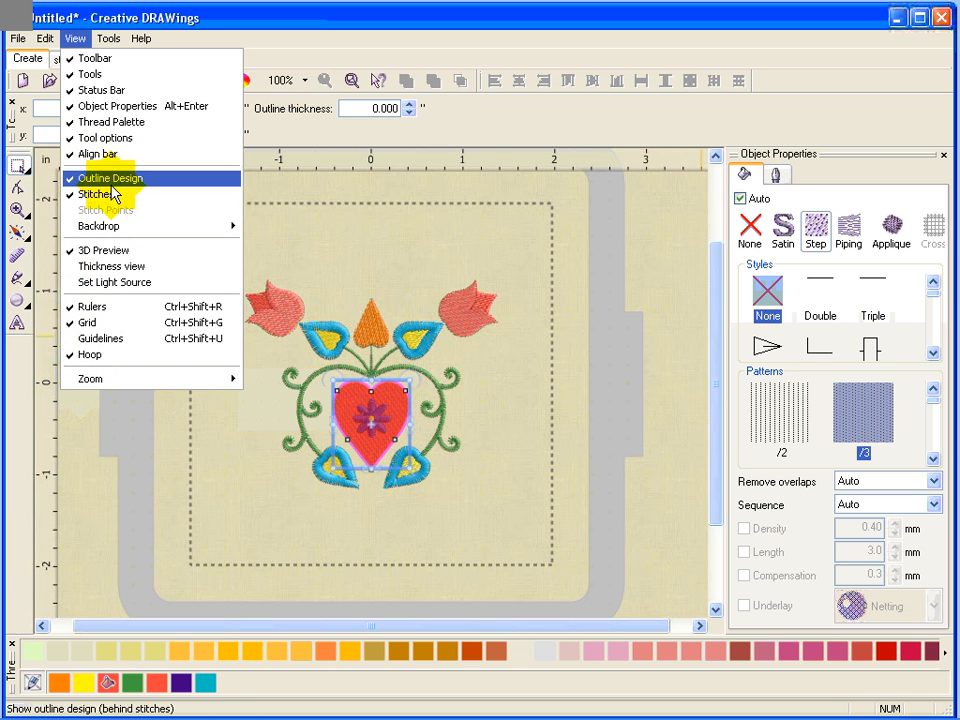
pyautogui.click(109, 38)
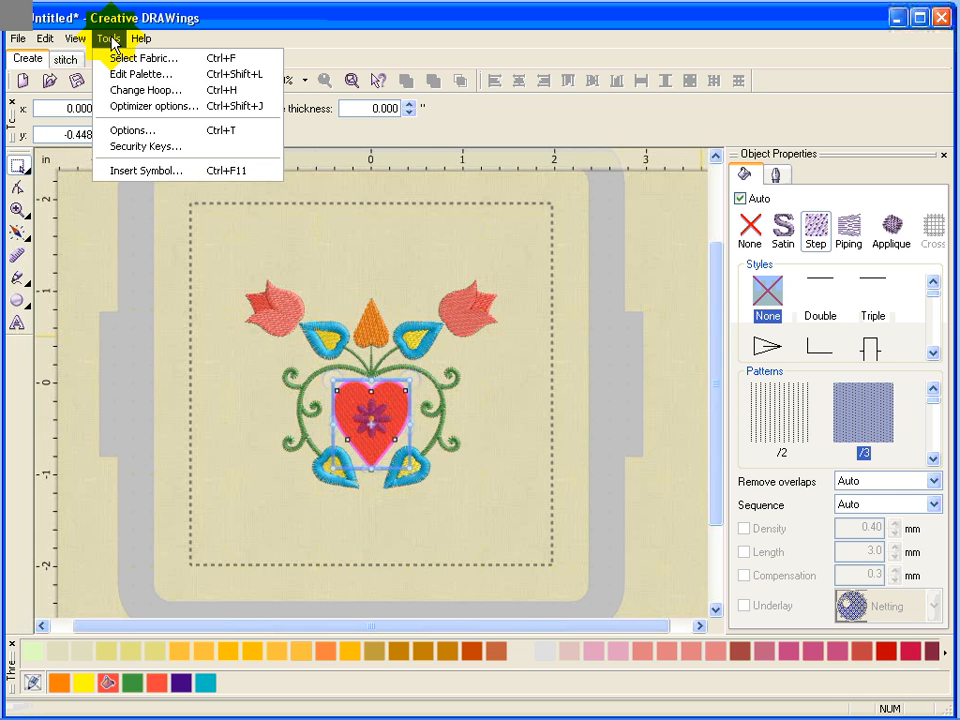
pyautogui.click(129, 130)
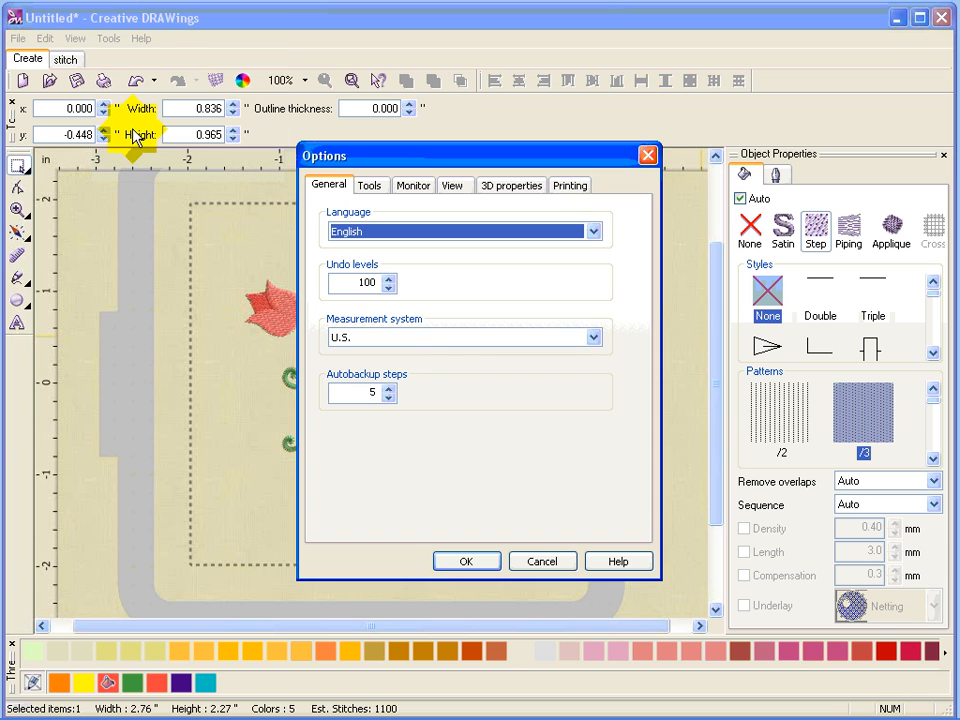
pyautogui.click(594, 338)
pyautogui.click(594, 338)
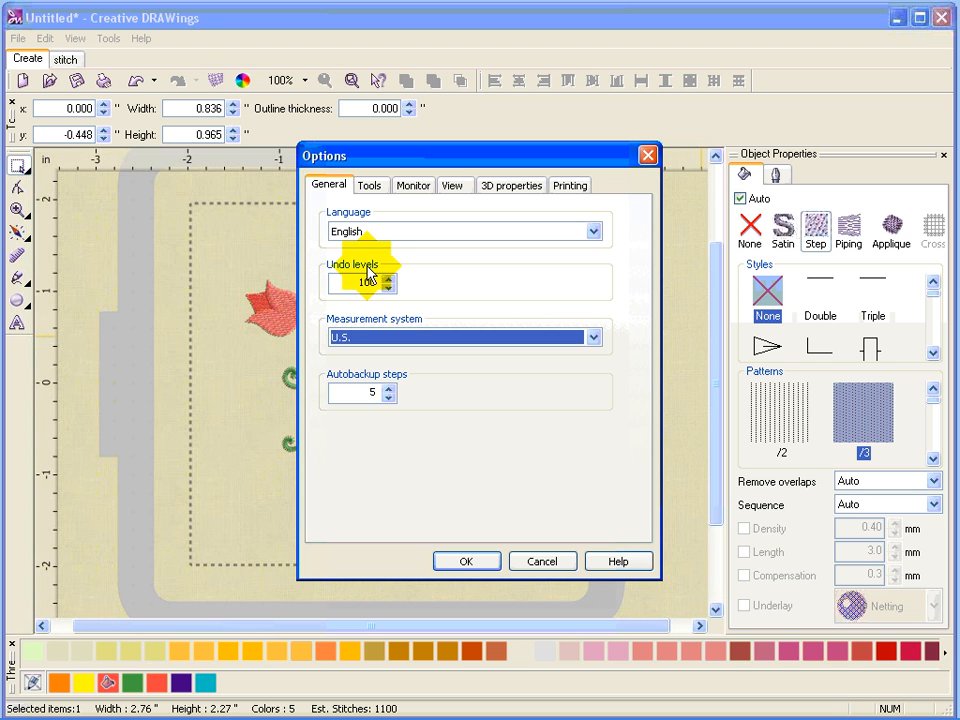
pyautogui.click(482, 568)
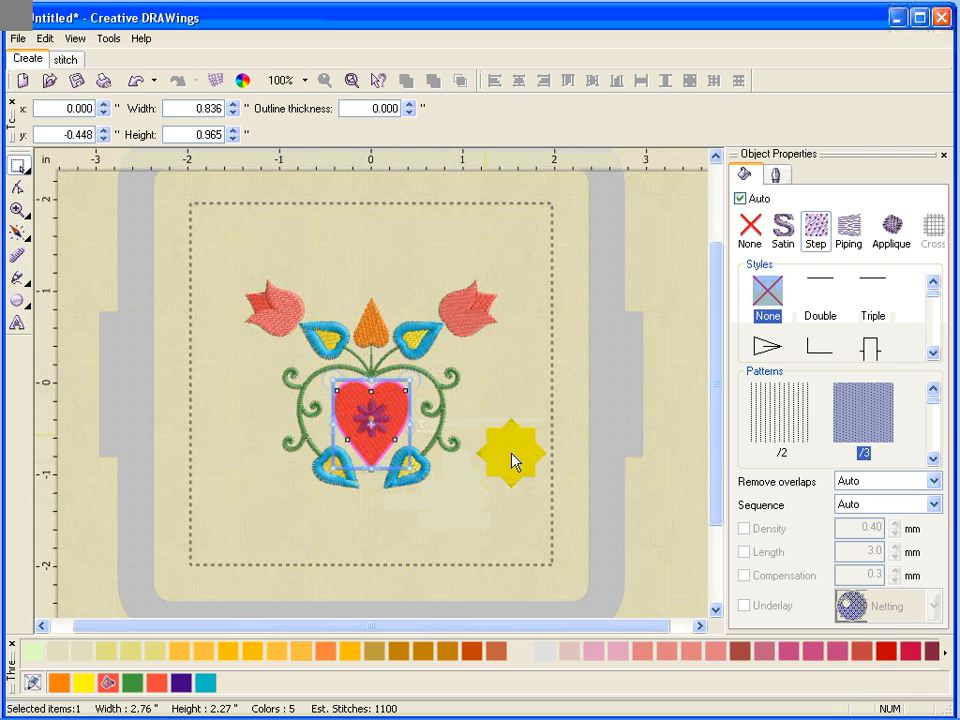
# Recolour the heart with a dark pink thread and apply the same thread colour to both tulips.
pyautogui.click(840, 650)
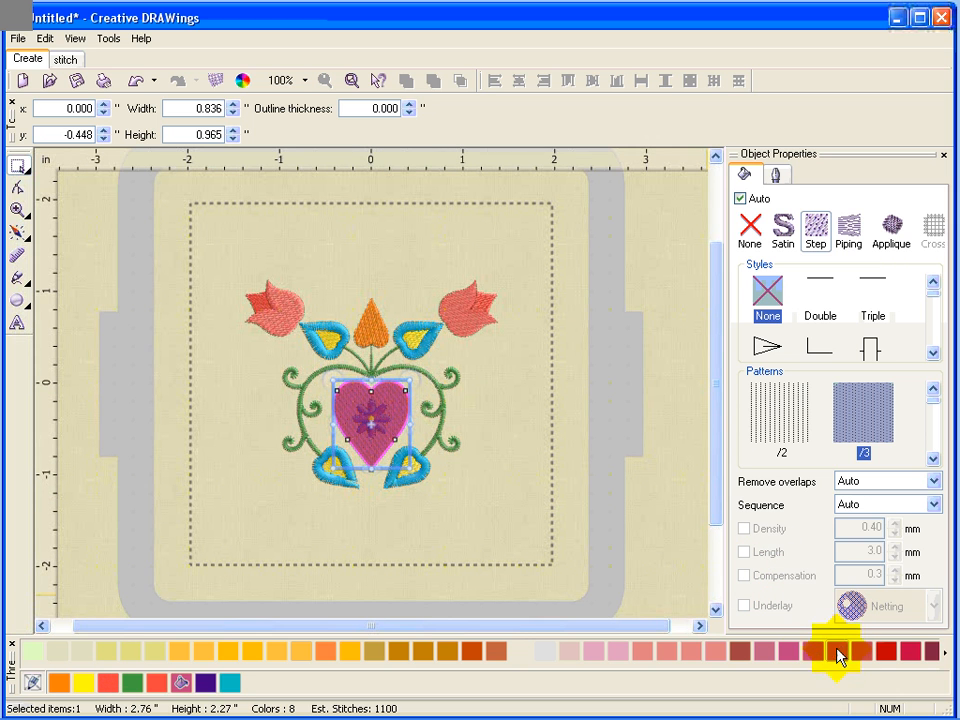
pyautogui.moveTo(517, 567); pyautogui.dragTo(463, 325)
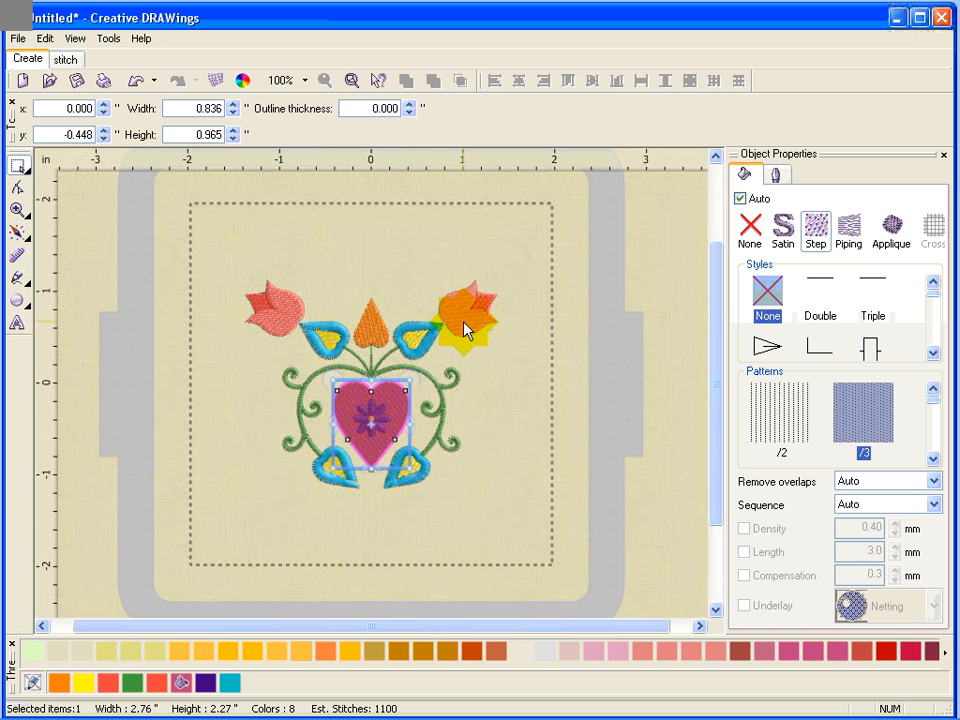
pyautogui.moveTo(463, 327)
pyautogui.mouseDown()
pyautogui.moveTo(272, 330)
pyautogui.moveTo(279, 593)
pyautogui.moveTo(208, 684)
pyautogui.moveTo(175, 690)
pyautogui.mouseUp()
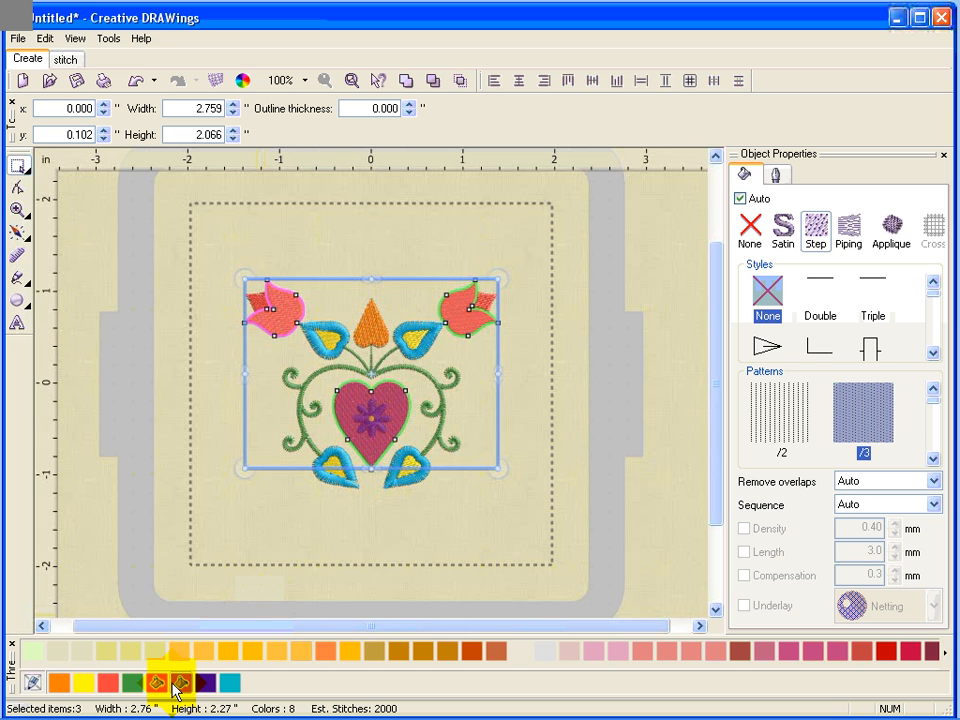
pyautogui.click(176, 685)
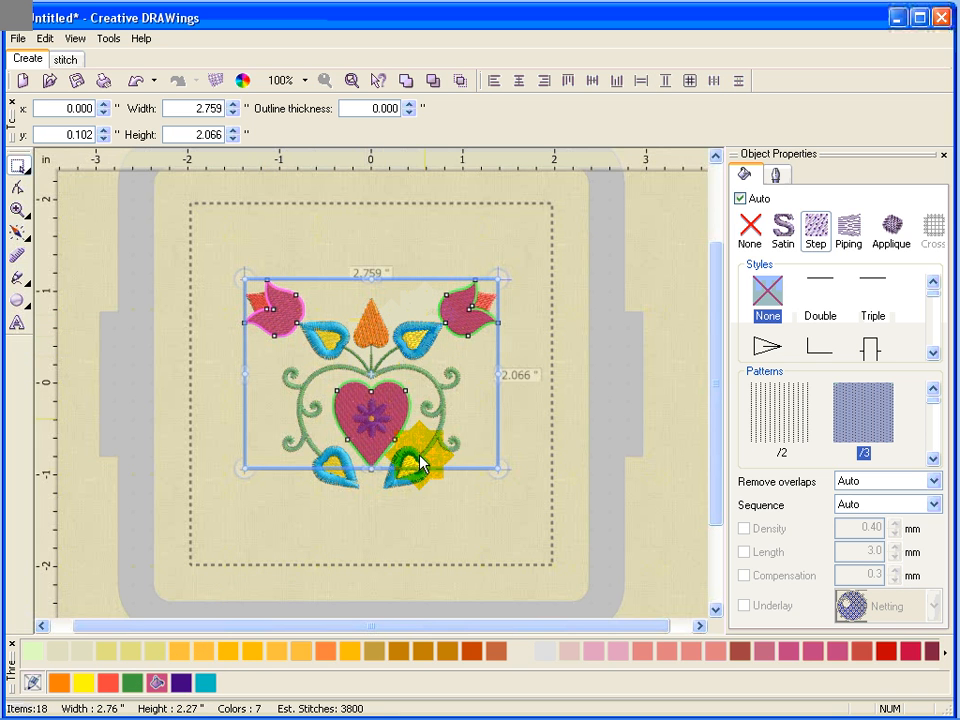
pyautogui.click(390, 561)
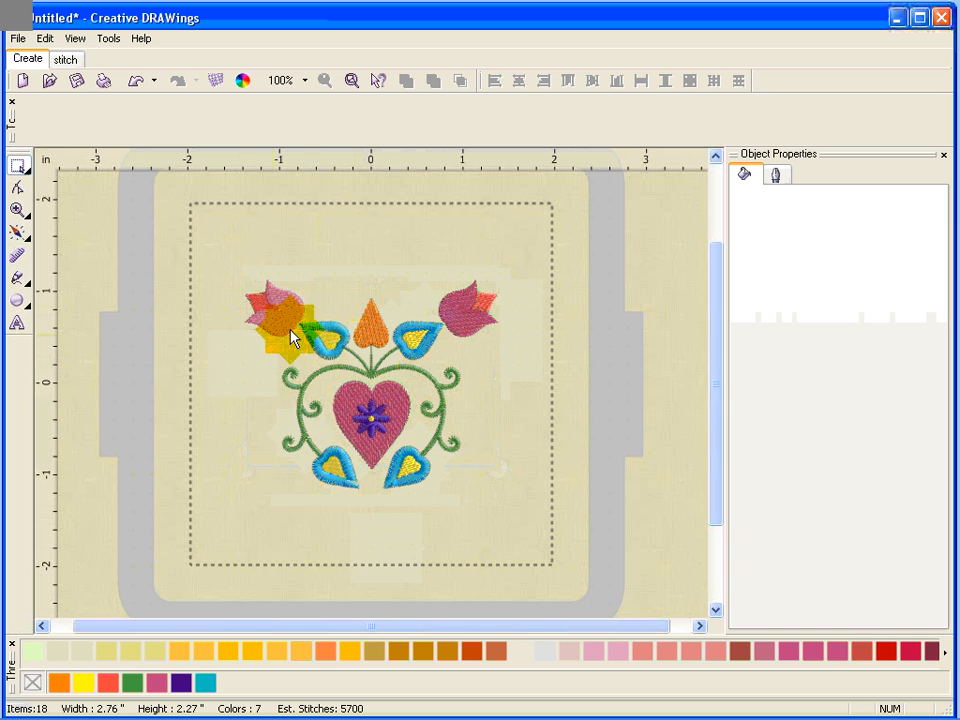
# Zoom into the heart and apply the mosaic15 fill pattern to it.
pyautogui.click(18, 210)
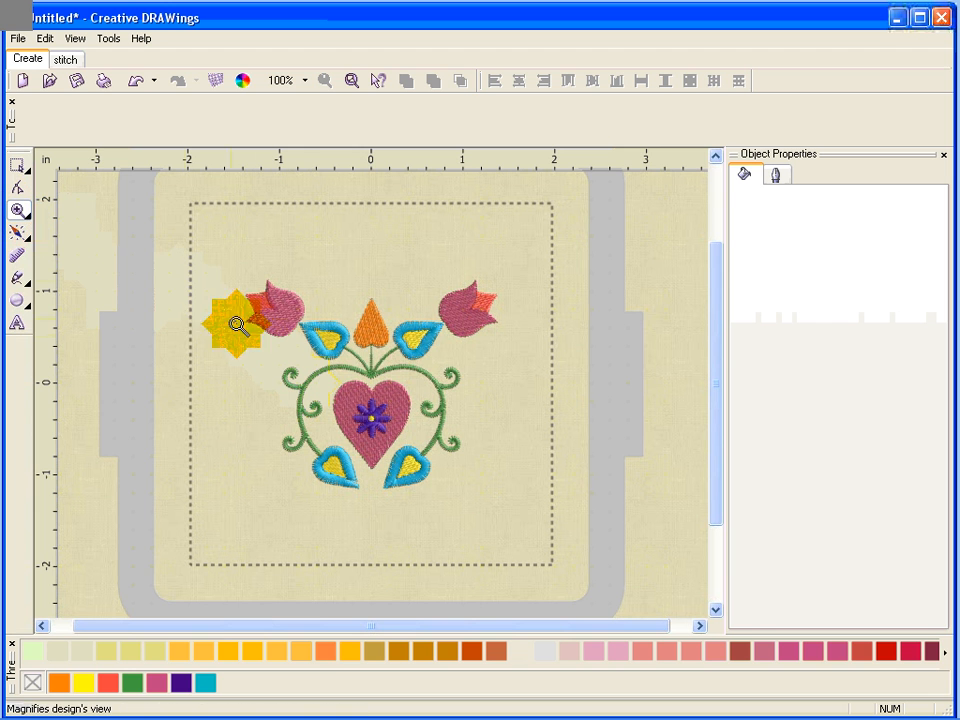
pyautogui.moveTo(272, 346); pyautogui.dragTo(490, 505)
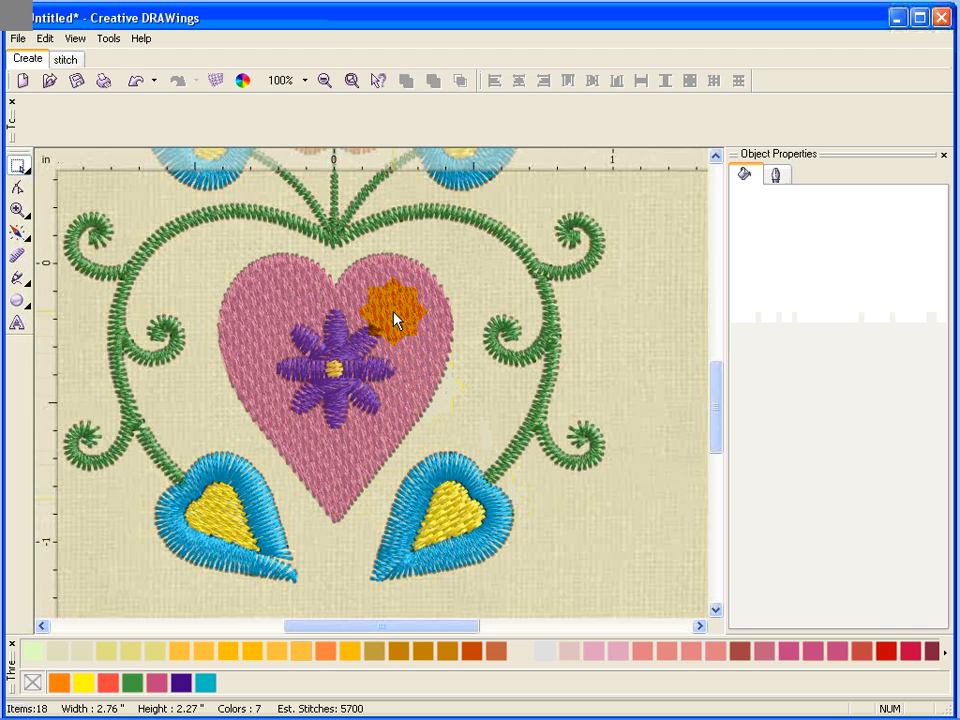
pyautogui.click(395, 318)
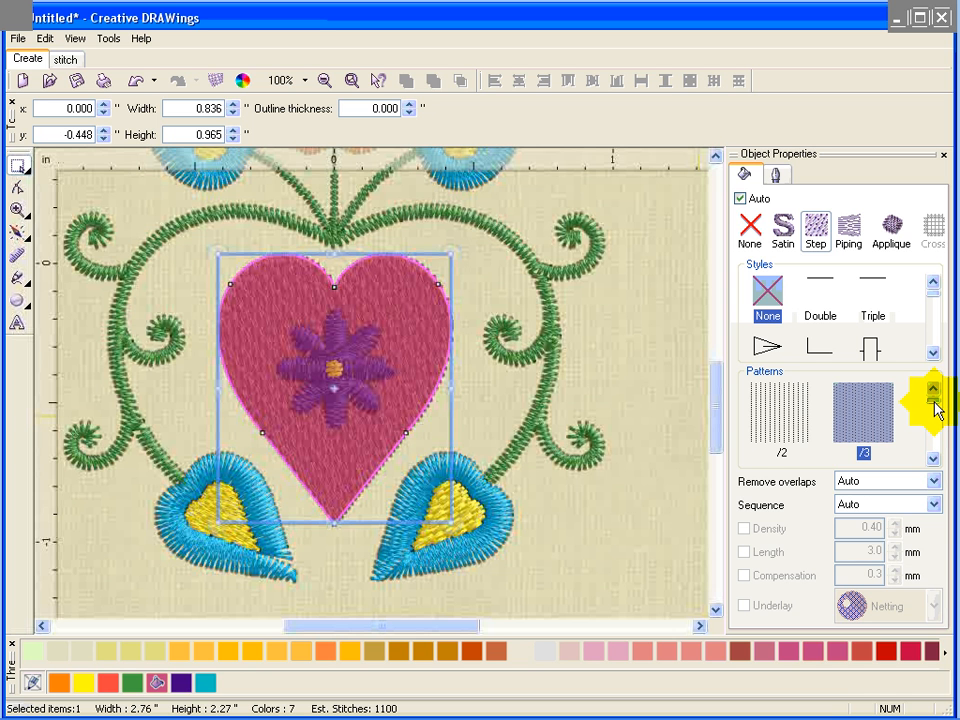
pyautogui.moveTo(935, 403); pyautogui.dragTo(933, 432)
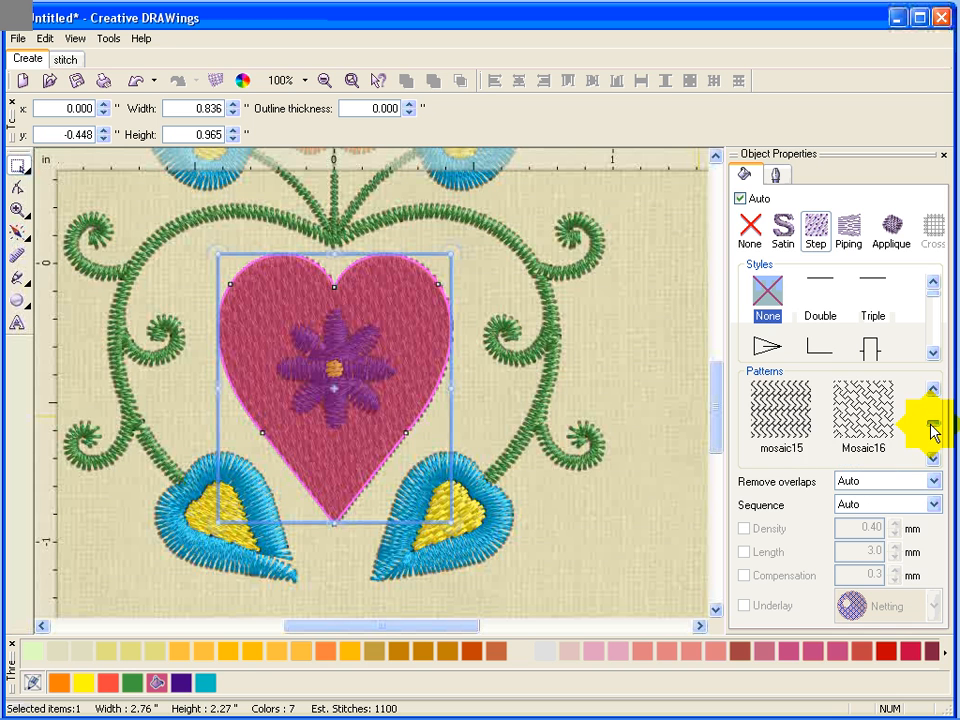
pyautogui.click(783, 418)
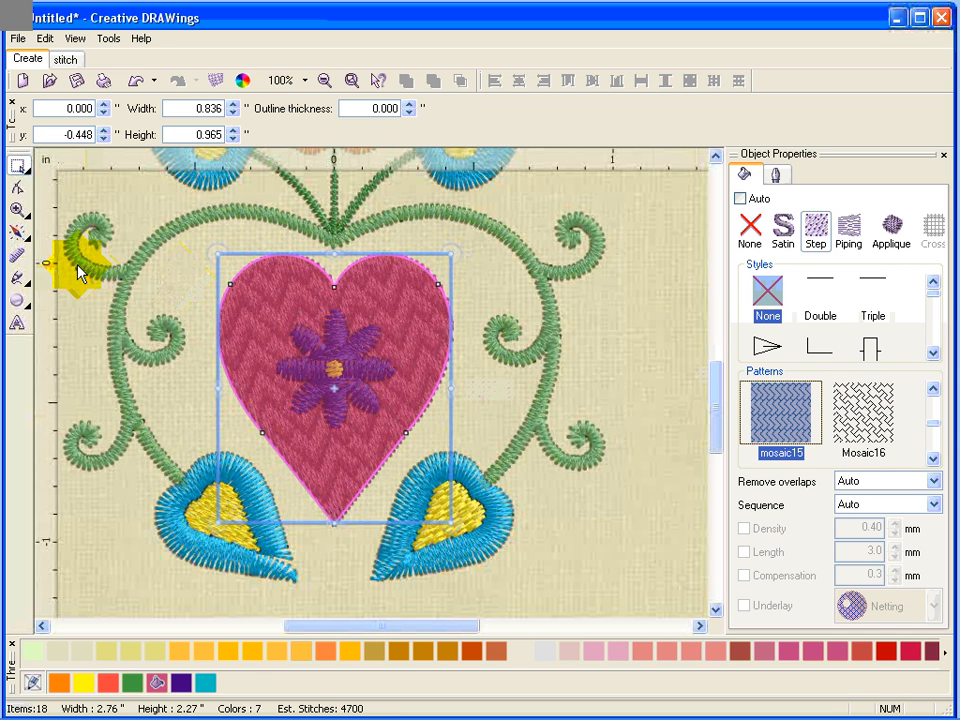
# Set the heart's stitch direction along a line from its upper lobe down to its tip.
pyautogui.click(17, 232)
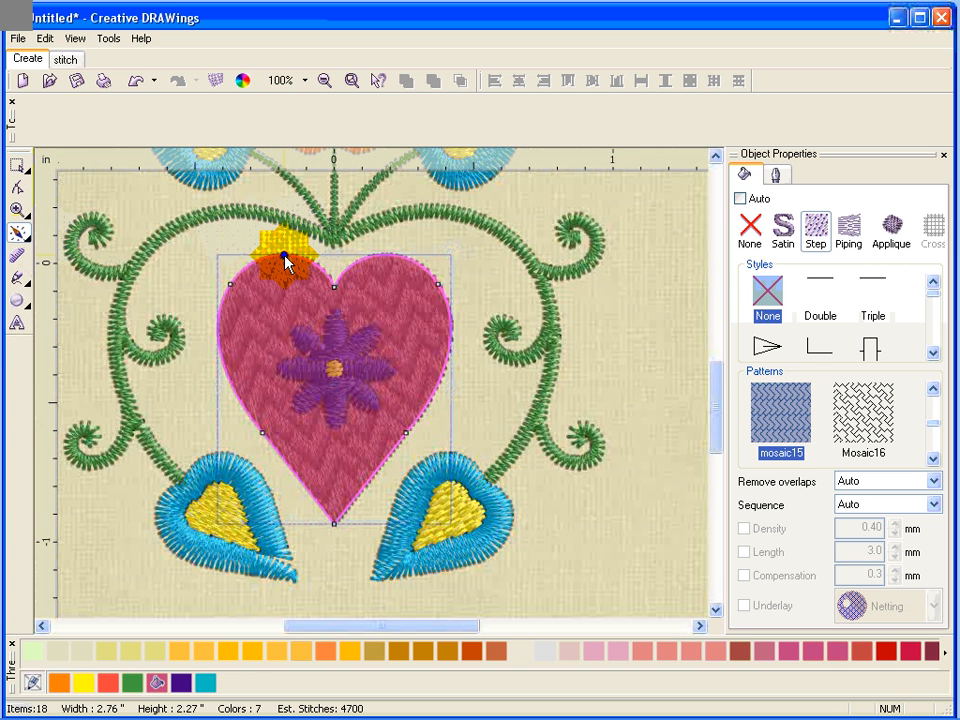
pyautogui.moveTo(286, 257)
pyautogui.mouseDown()
pyautogui.moveTo(388, 458)
pyautogui.moveTo(364, 504)
pyautogui.moveTo(339, 510)
pyautogui.moveTo(334, 526)
pyautogui.mouseUp()
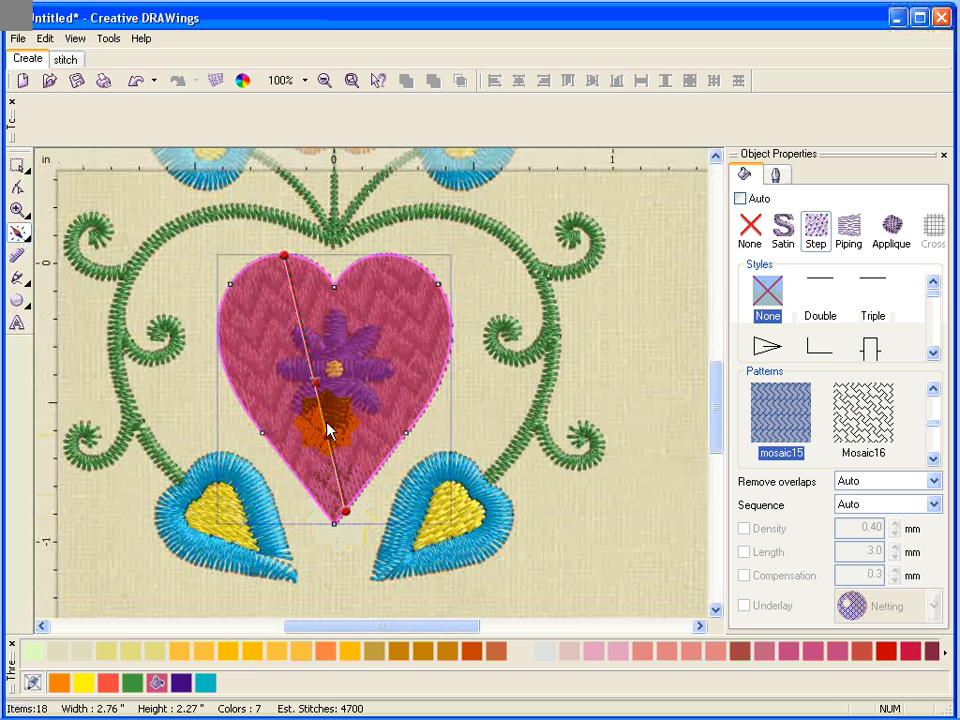
pyautogui.click(315, 385)
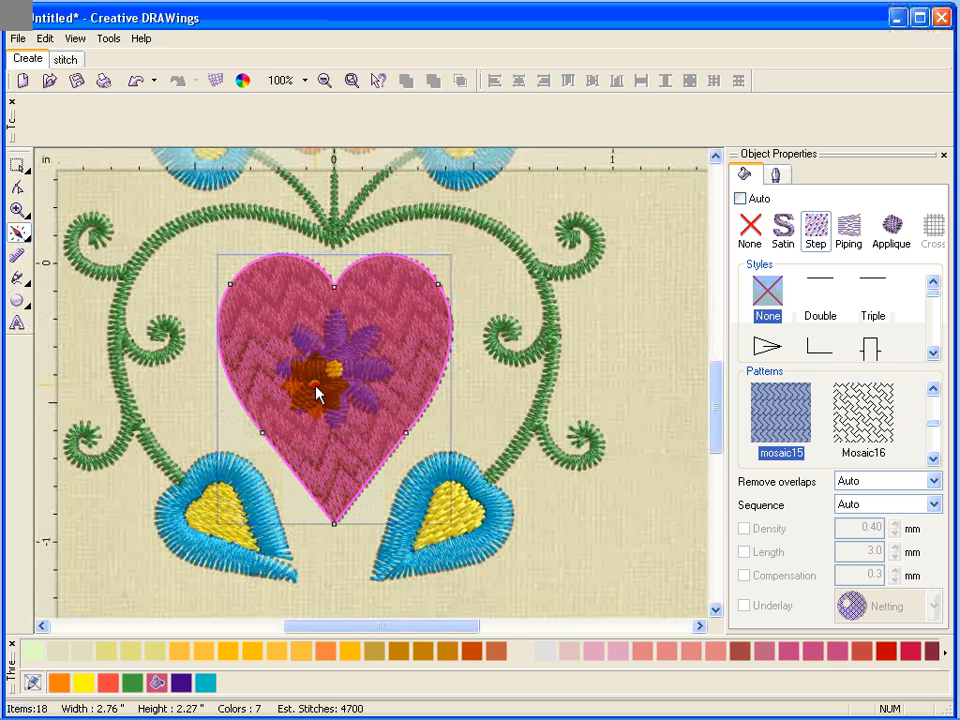
pyautogui.press('Escape')
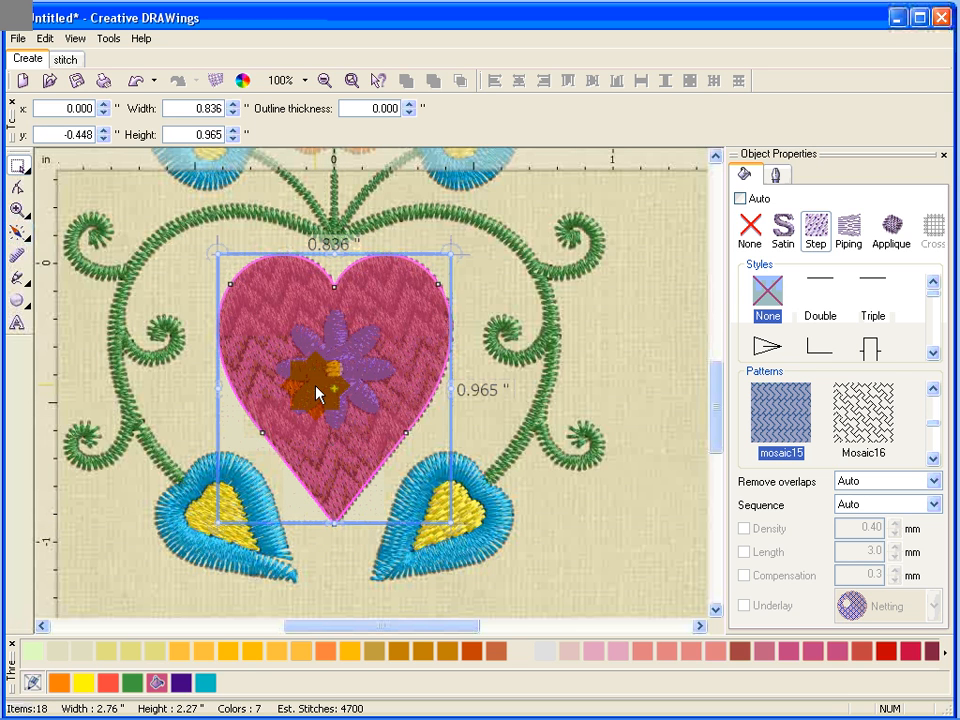
# Select the lower-left leaf and set its stitch direction toward the leaf's tip.
pyautogui.moveTo(283, 575)
pyautogui.mouseDown()
pyautogui.moveTo(372, 572)
pyautogui.moveTo(286, 583)
pyautogui.mouseUp()
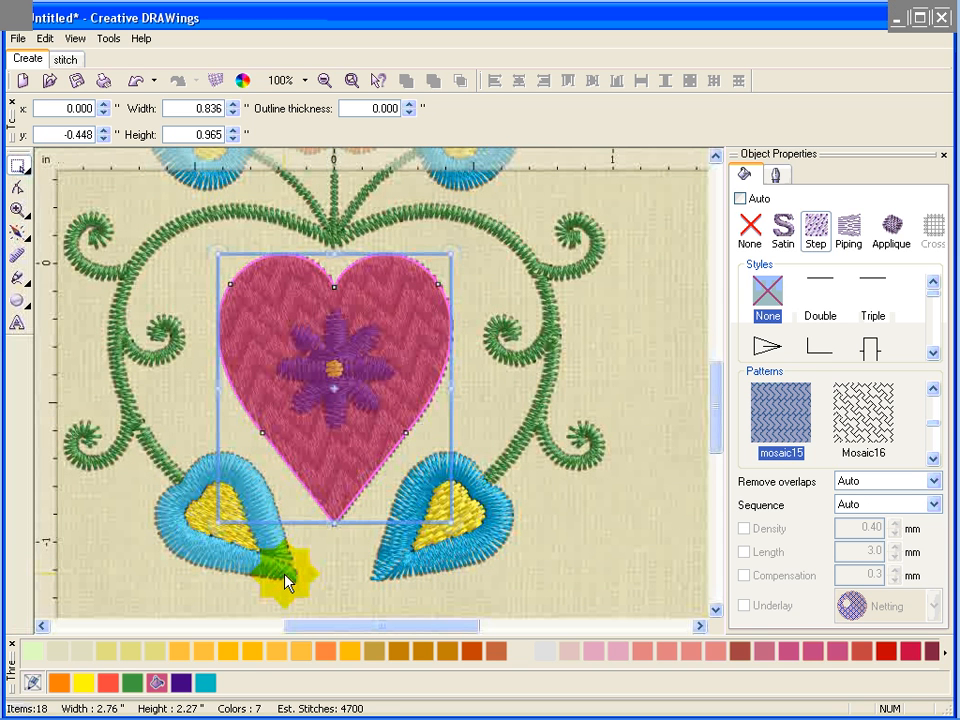
pyautogui.click(284, 576)
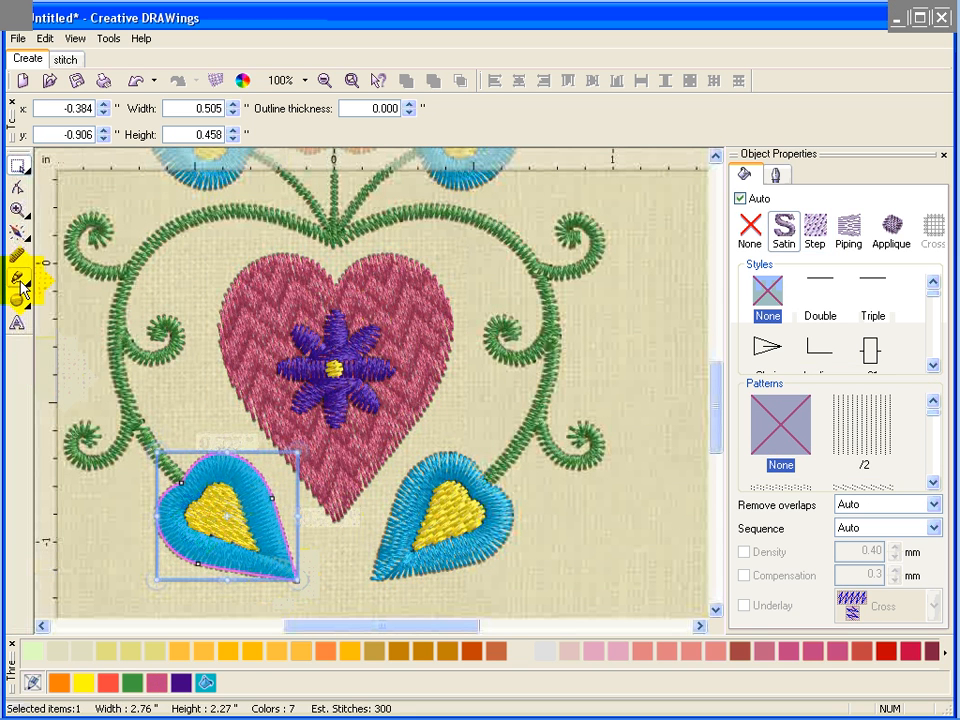
pyautogui.click(30, 237)
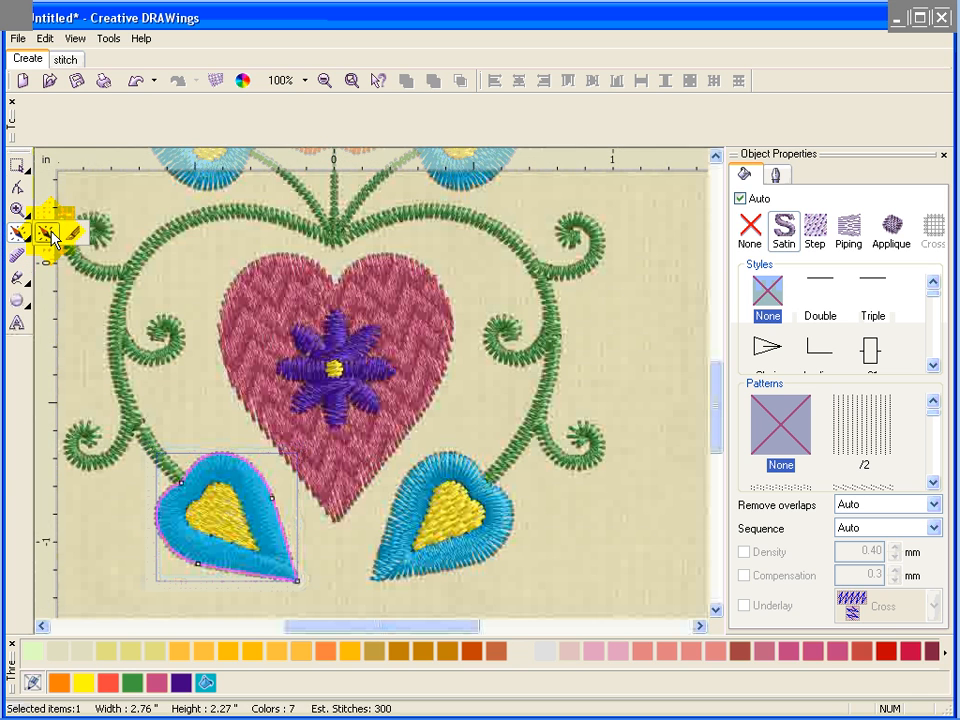
pyautogui.click(258, 553)
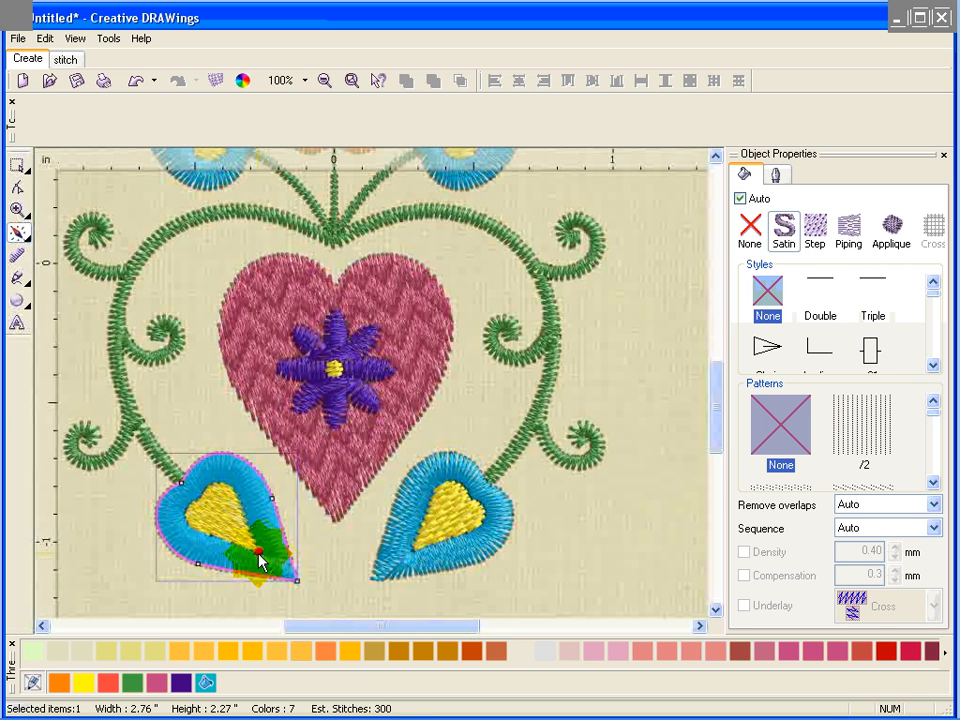
pyautogui.moveTo(258, 555); pyautogui.dragTo(290, 582)
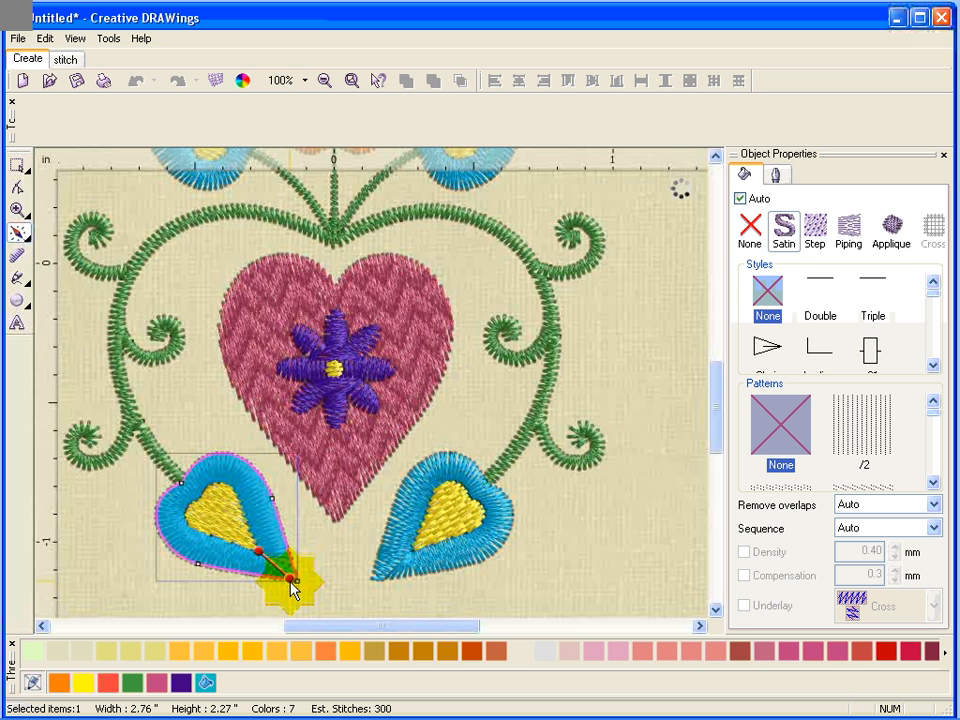
pyautogui.press('Escape')
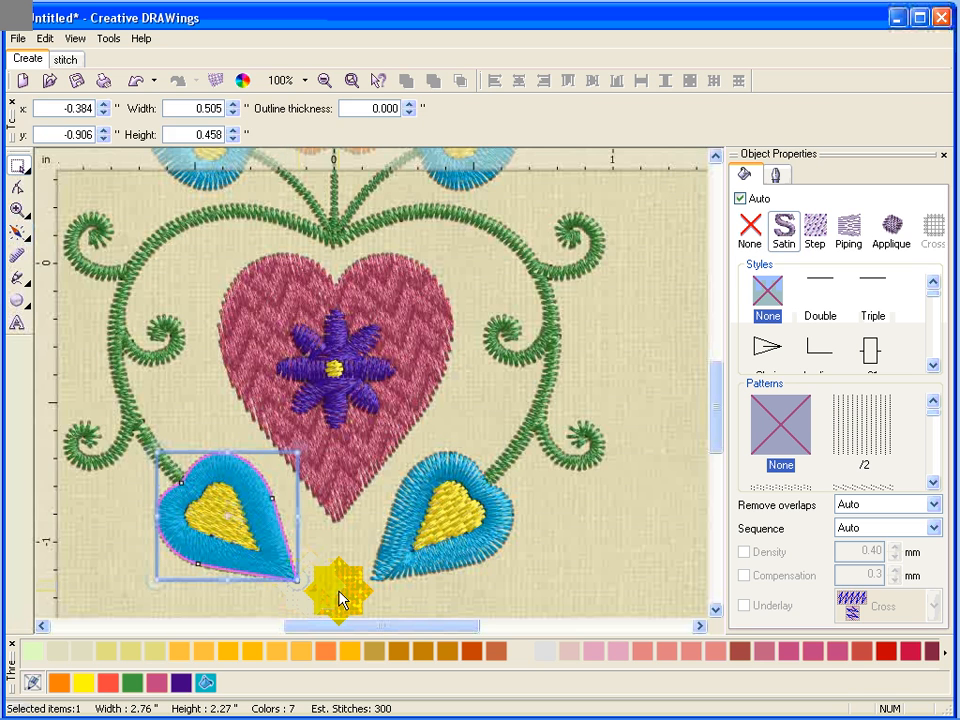
# Select the lower-right leaf and set its stitch direction from its centre toward its tip.
pyautogui.click(337, 589)
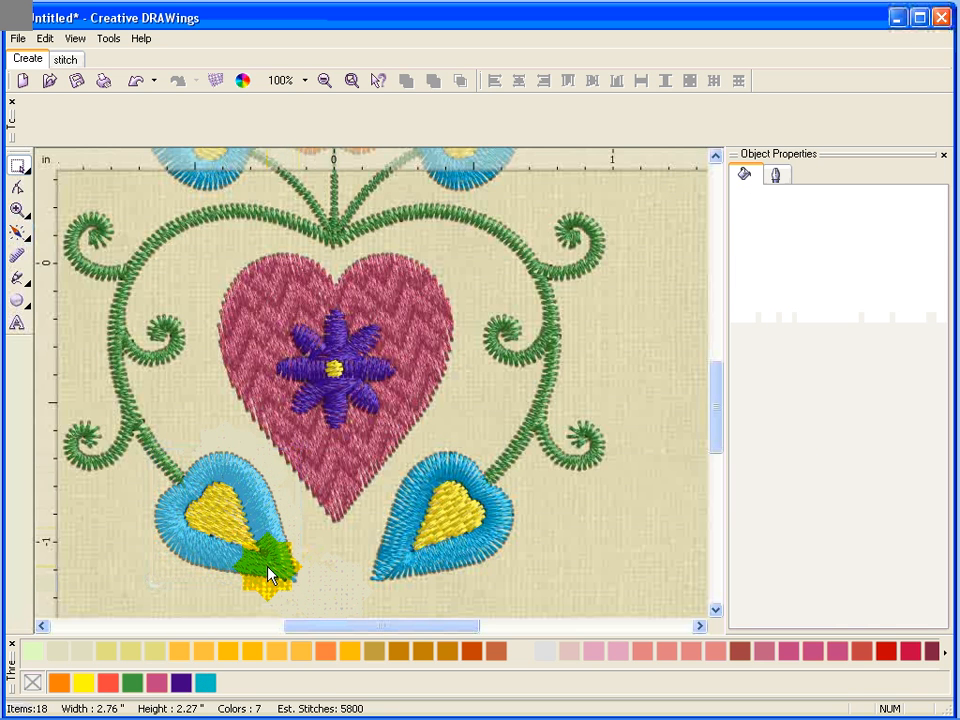
pyautogui.moveTo(268, 575); pyautogui.dragTo(450, 573)
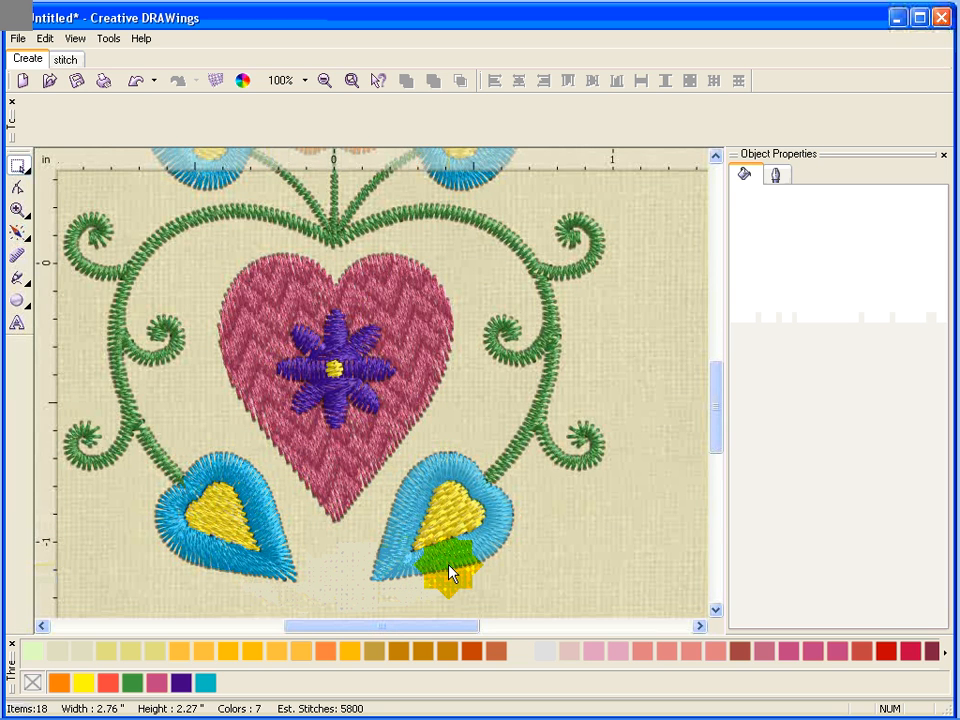
pyautogui.click(450, 567)
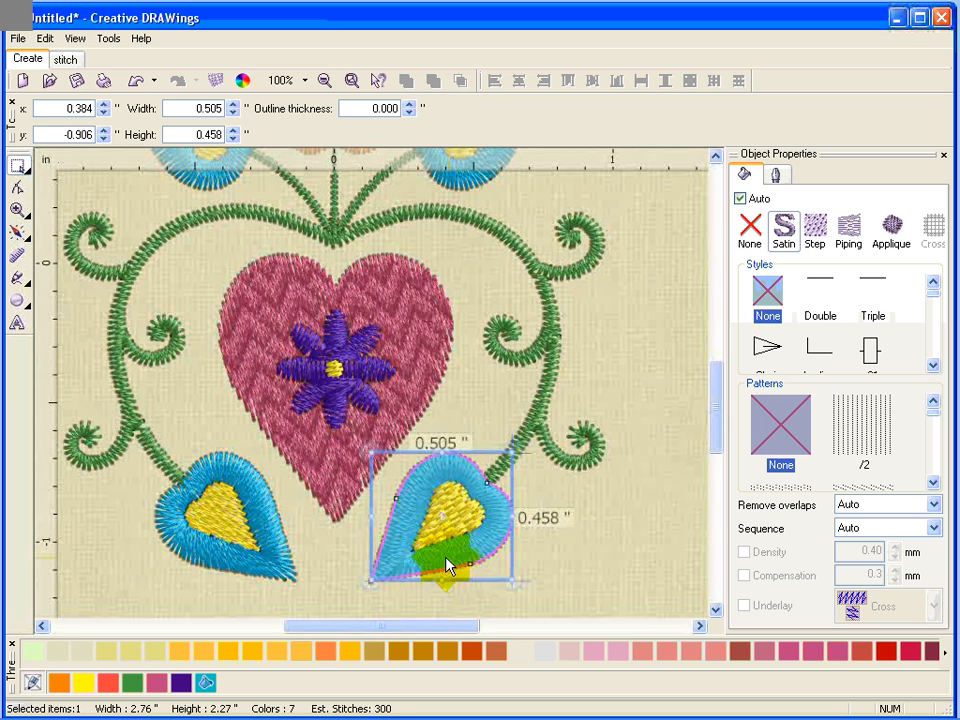
pyautogui.click(31, 241)
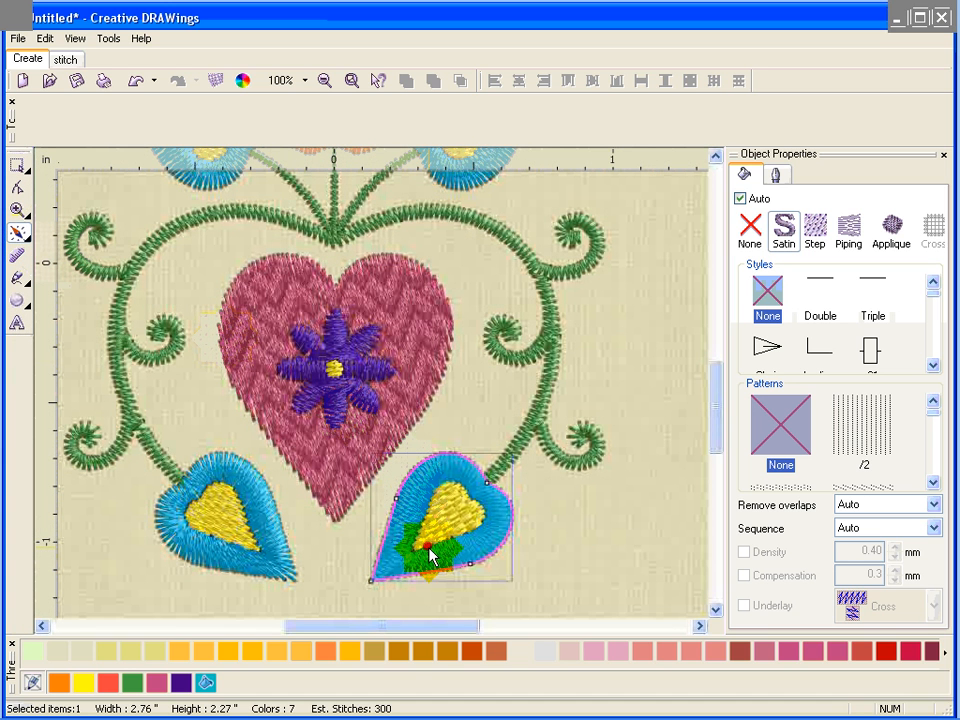
pyautogui.moveTo(416, 552); pyautogui.dragTo(379, 589)
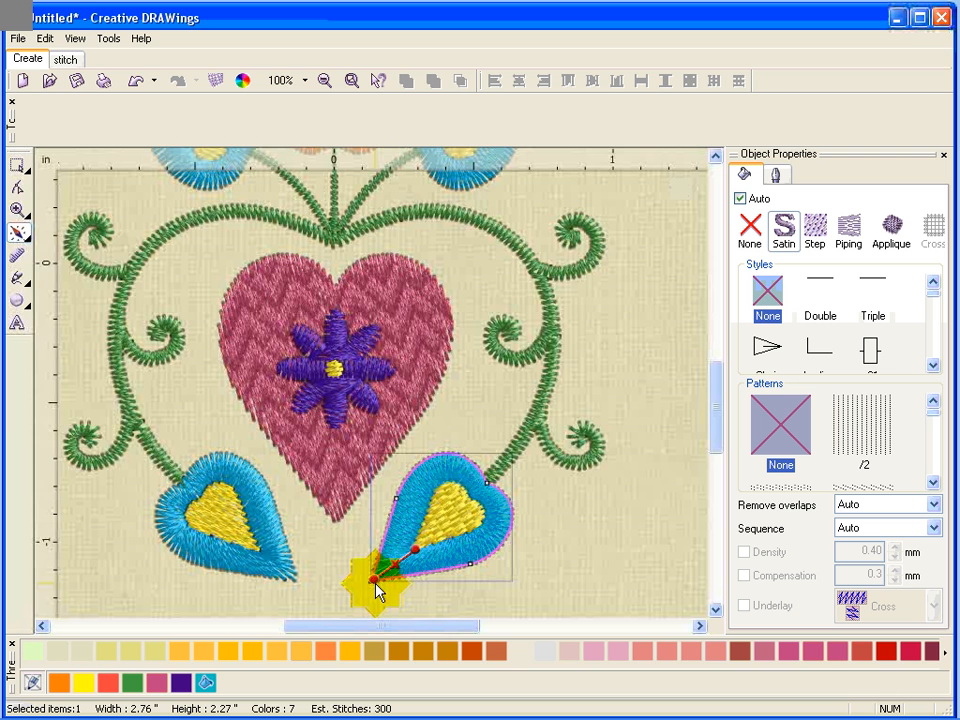
pyautogui.click(342, 586)
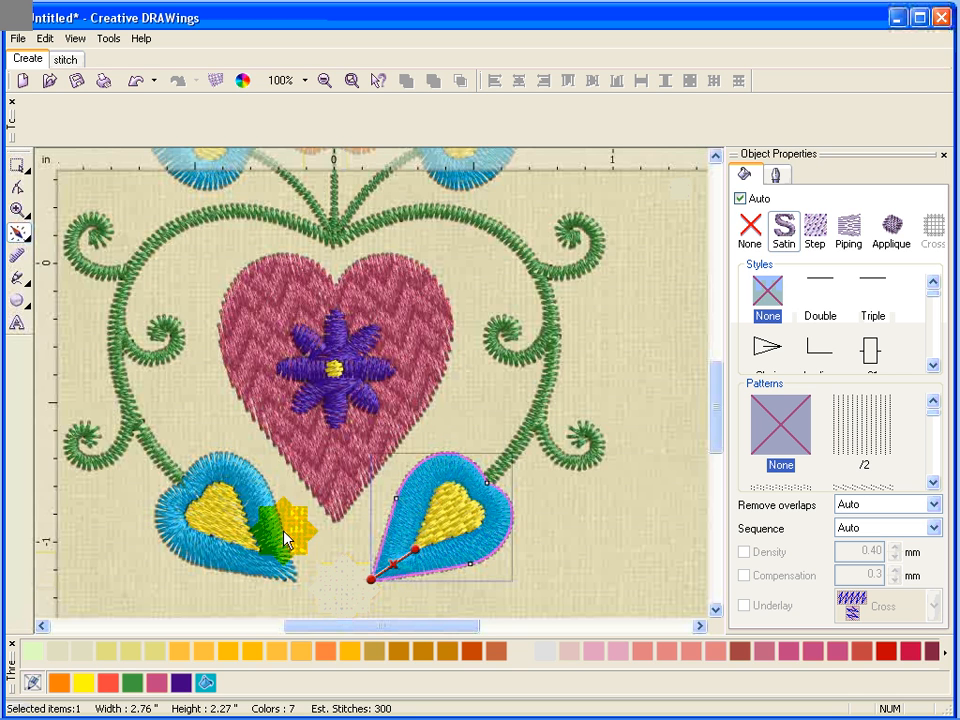
# Try redrawing the lower-left leaf's stitch direction toward its tip, and undo that change.
pyautogui.click(18, 166)
pyautogui.click(326, 556)
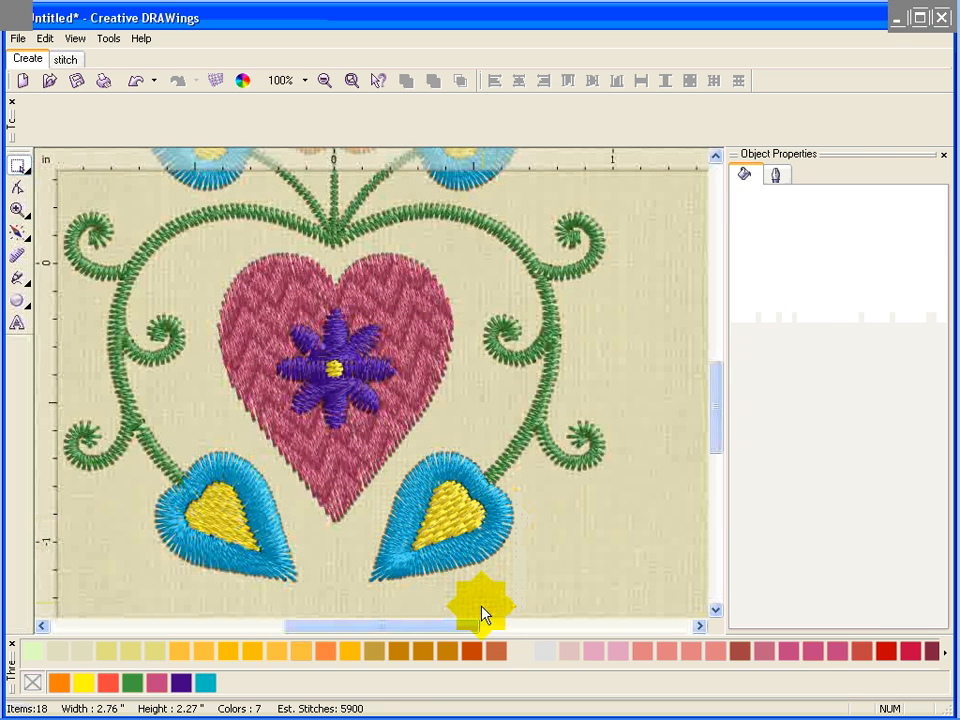
pyautogui.click(405, 583)
pyautogui.moveTo(365, 585); pyautogui.dragTo(288, 575)
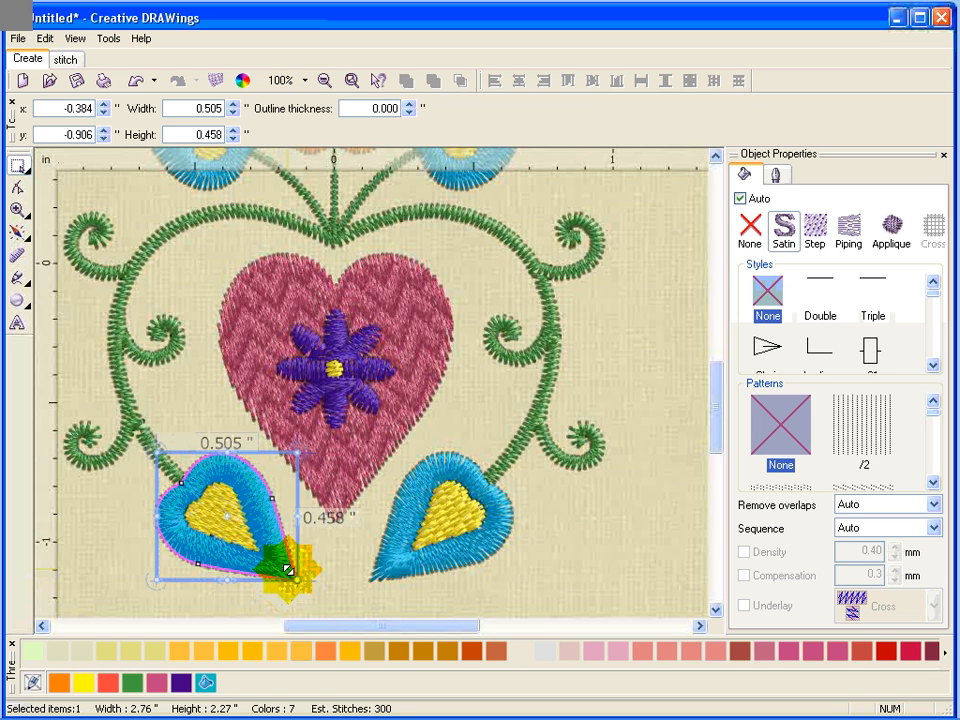
pyautogui.click(28, 238)
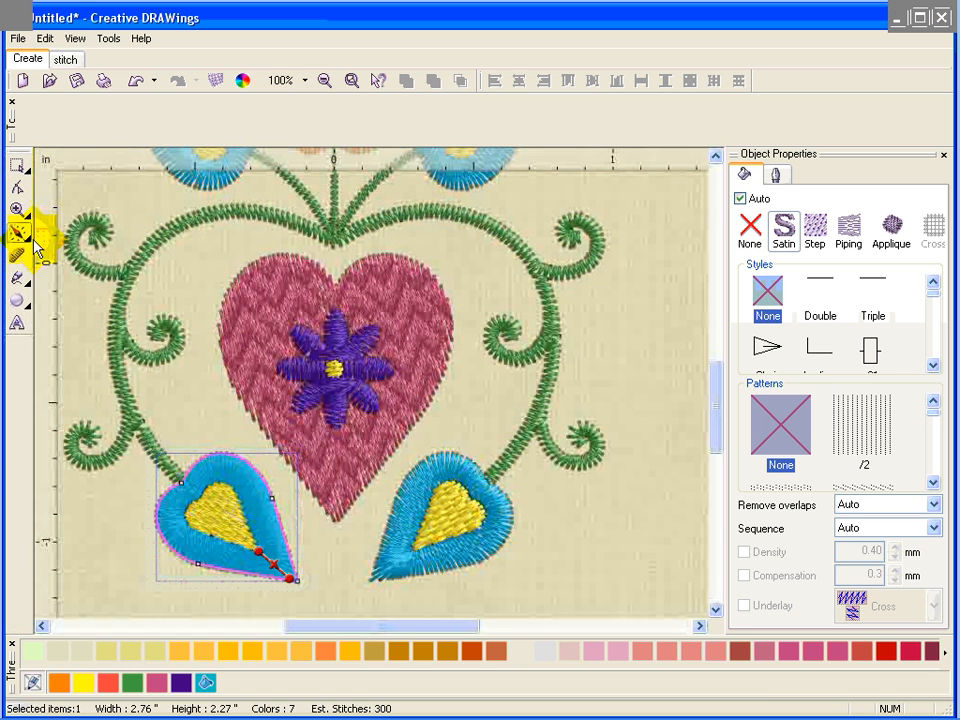
pyautogui.moveTo(364, 606); pyautogui.dragTo(285, 592)
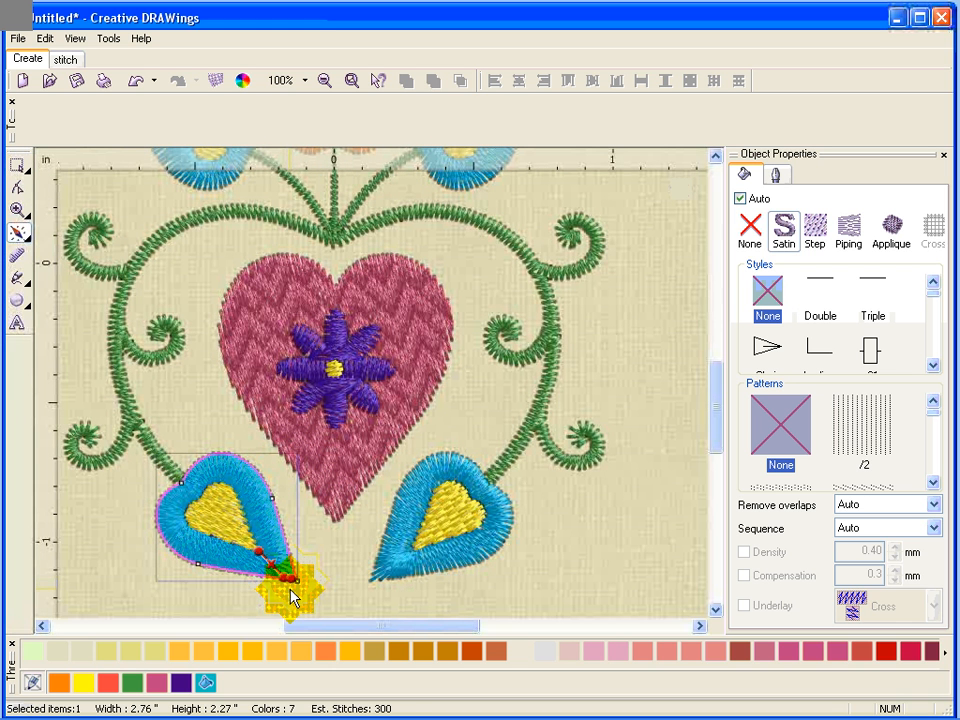
pyautogui.press('Escape')
pyautogui.click(321, 587)
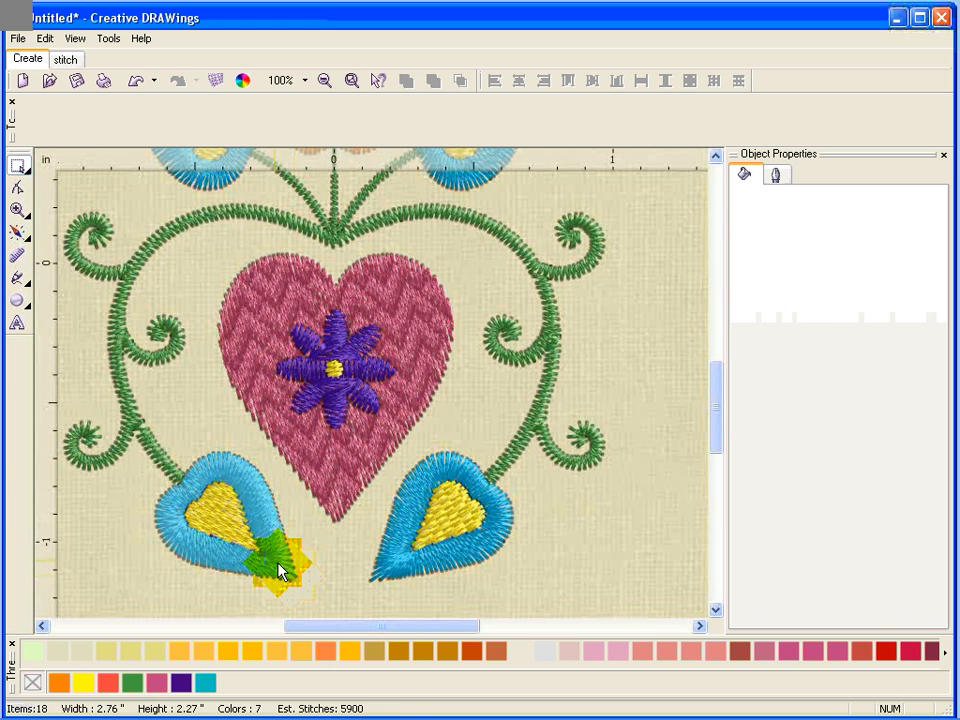
pyautogui.click(280, 567)
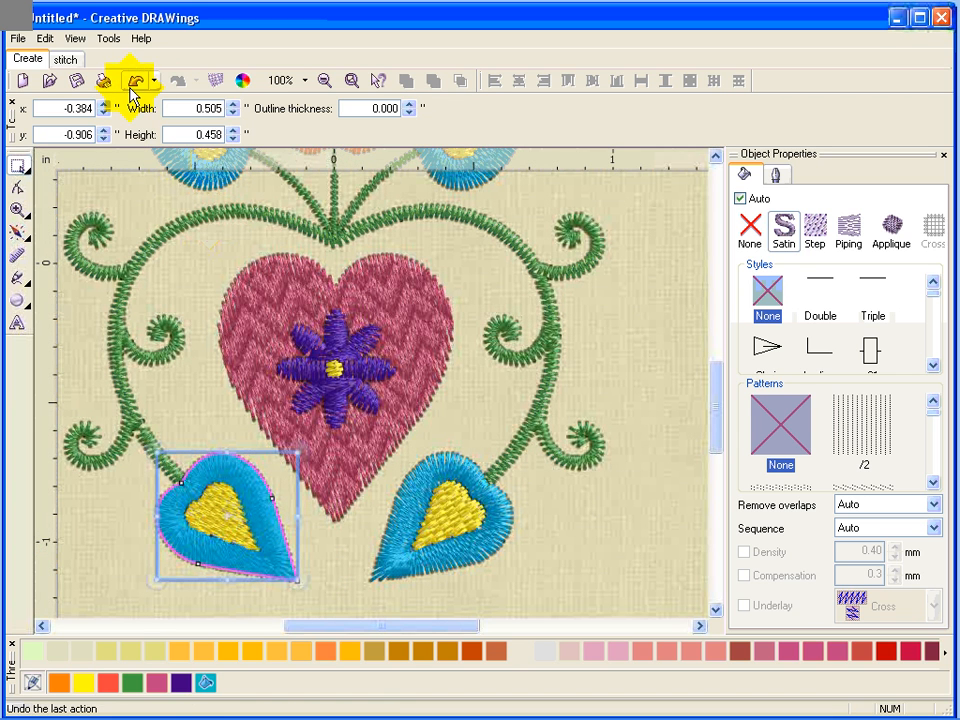
pyautogui.click(354, 586)
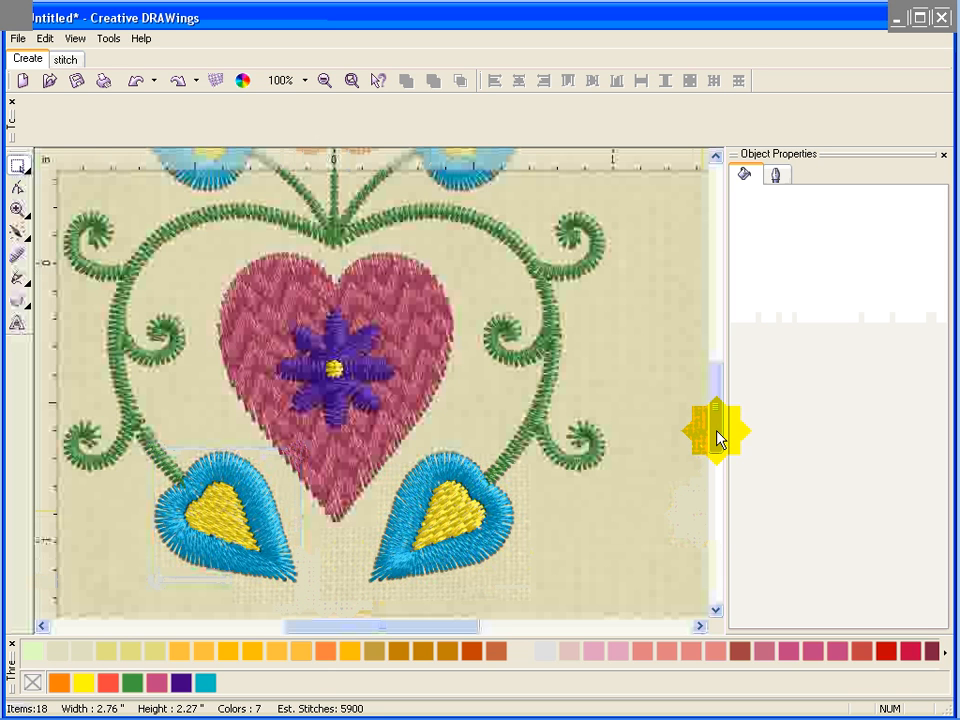
# Try switching the lower-right leaf's fill type to Step, then set it back to Satin.
pyautogui.scroll(2, 718, 427)
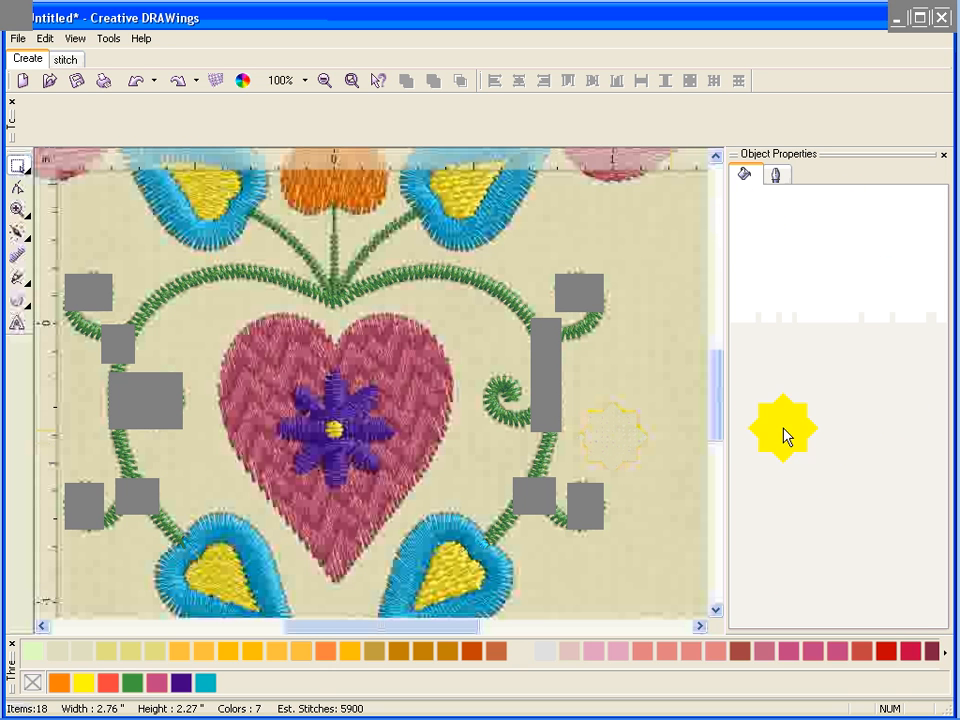
pyautogui.click(420, 392)
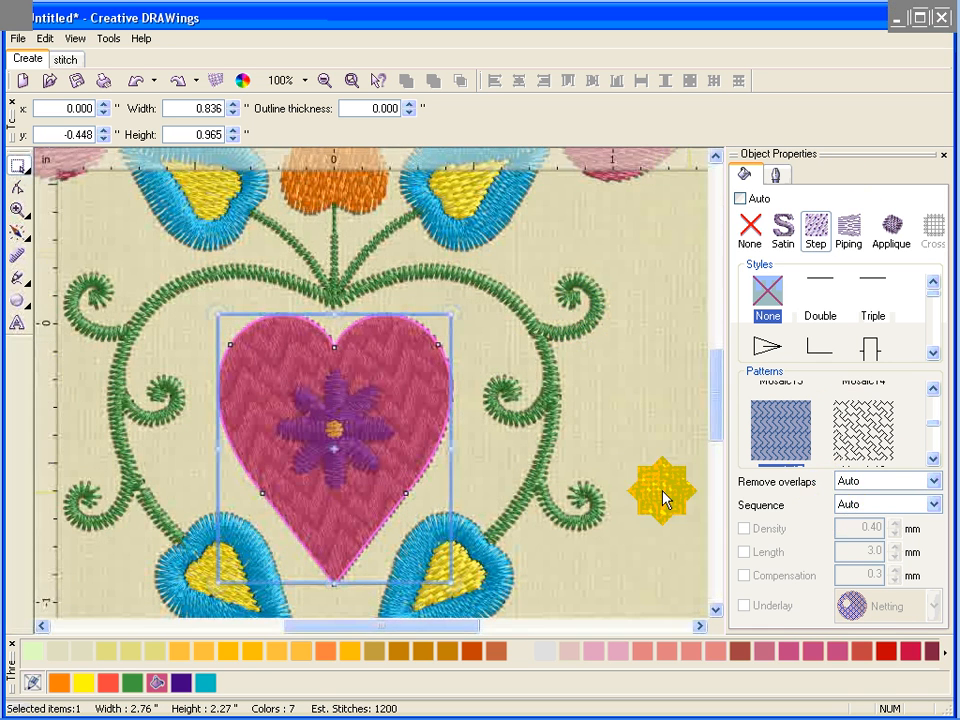
pyautogui.click(500, 574)
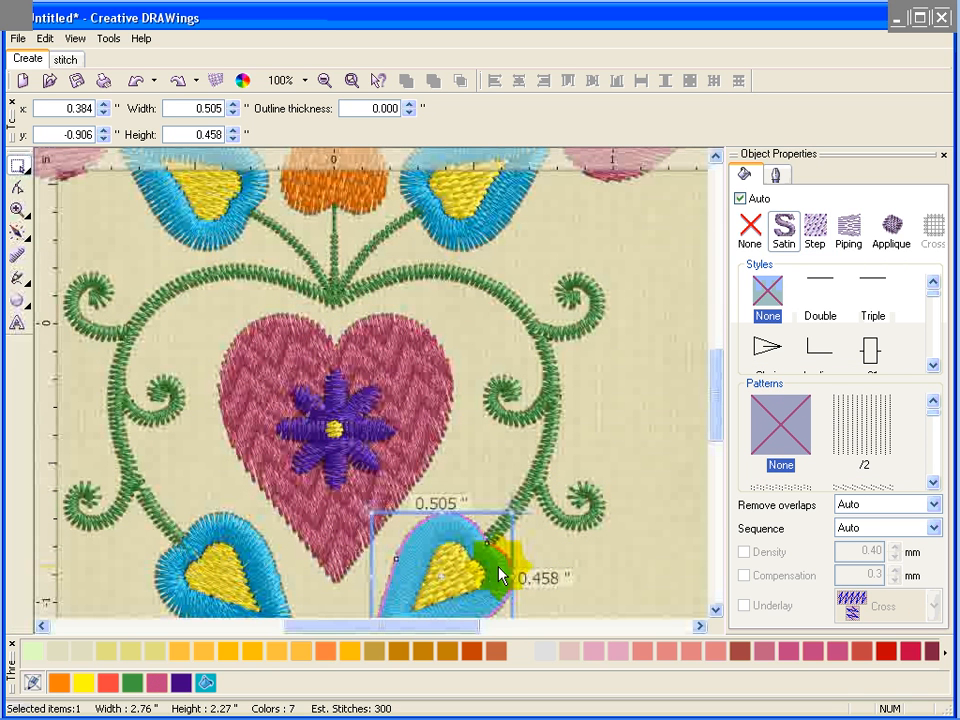
pyautogui.click(816, 230)
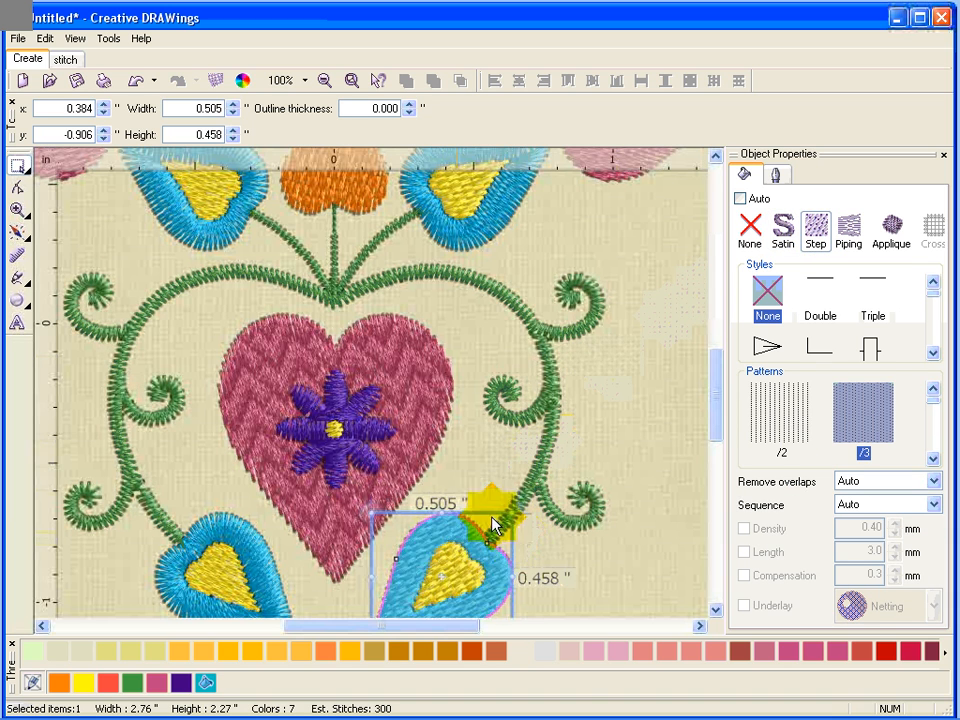
pyautogui.scroll(-5, 695, 415)
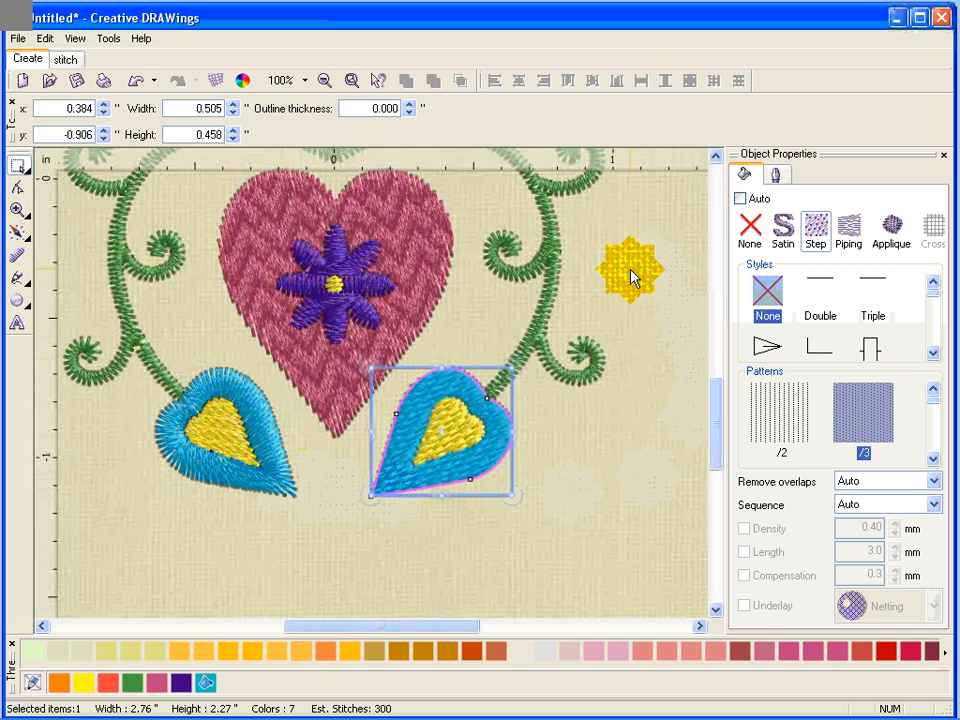
pyautogui.click(788, 240)
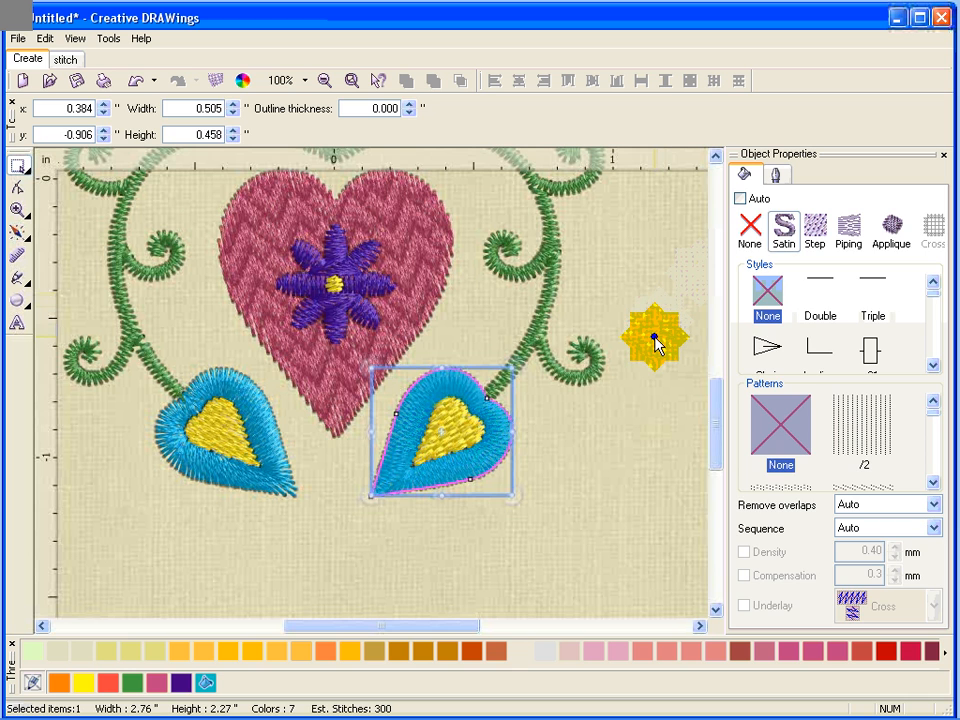
pyautogui.click(655, 345)
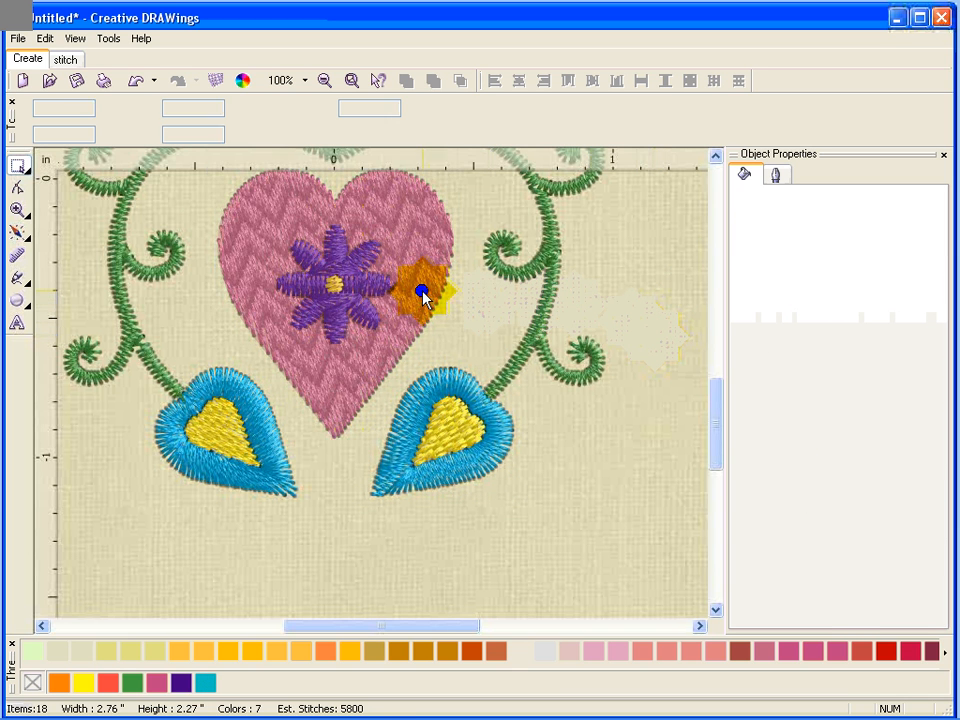
# Select the heart and give it an outline in a light pink thread.
pyautogui.click(420, 290)
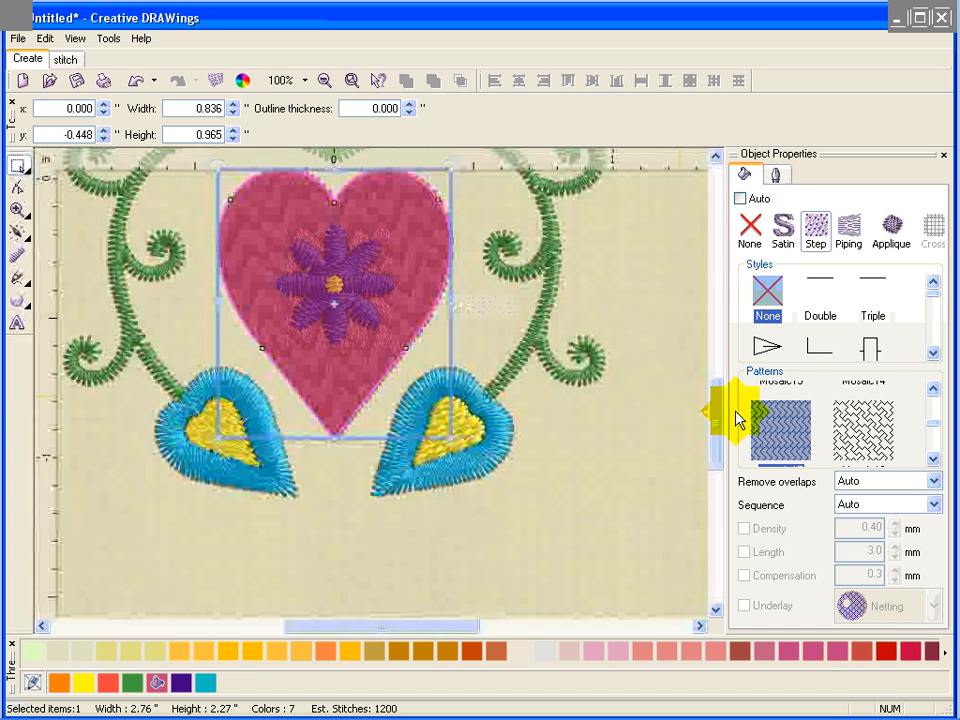
pyautogui.moveTo(720, 426); pyautogui.dragTo(717, 418)
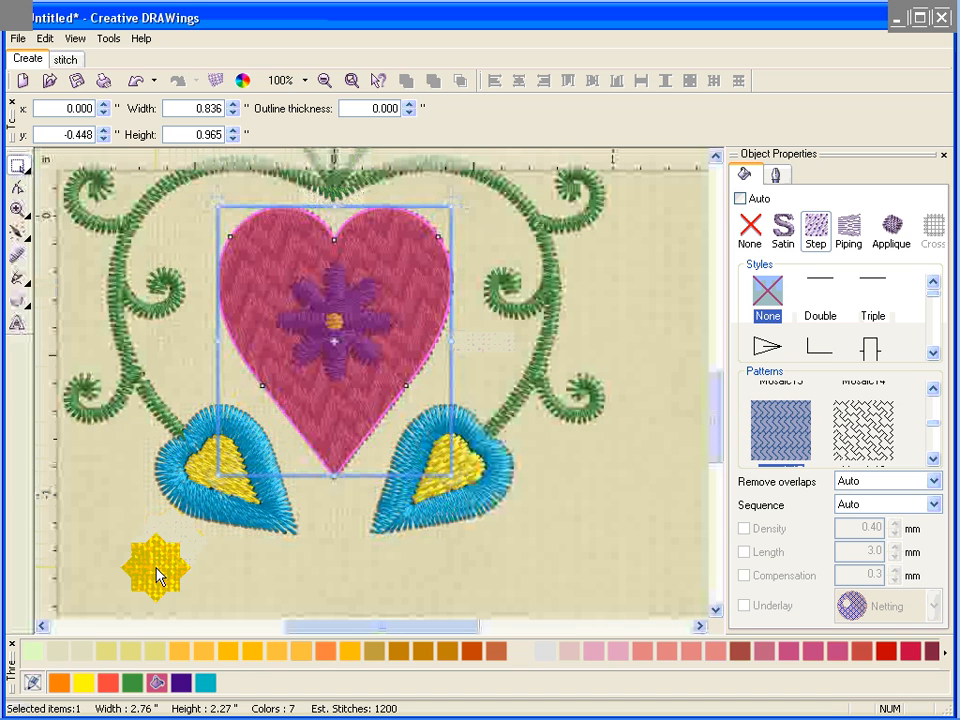
pyautogui.click(157, 577)
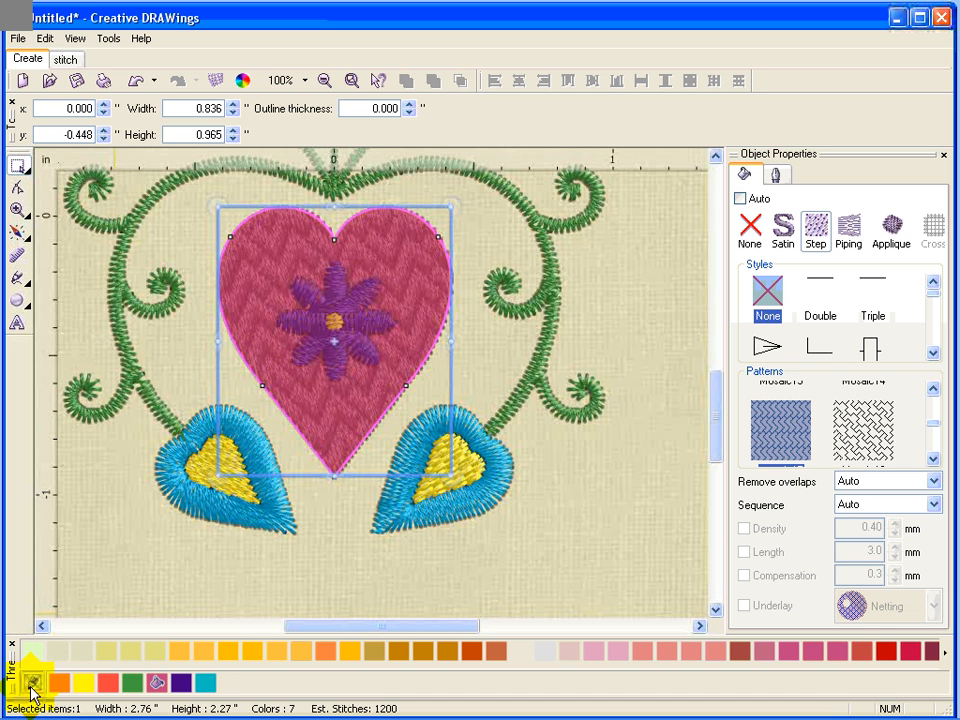
pyautogui.moveTo(31, 688); pyautogui.dragTo(34, 687)
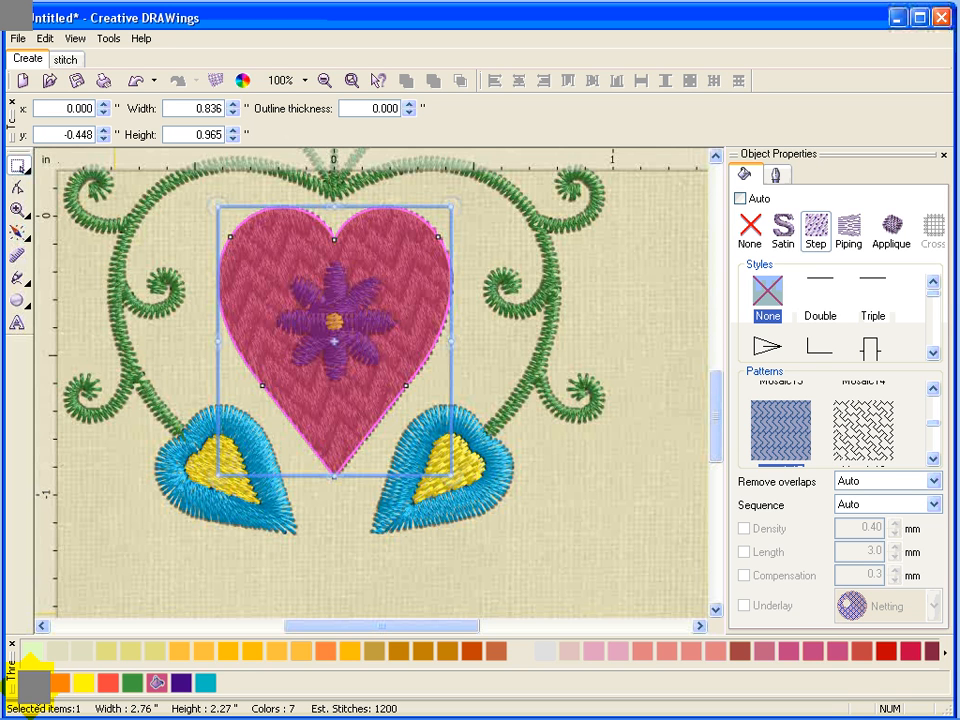
pyautogui.moveTo(34, 688); pyautogui.dragTo(158, 686)
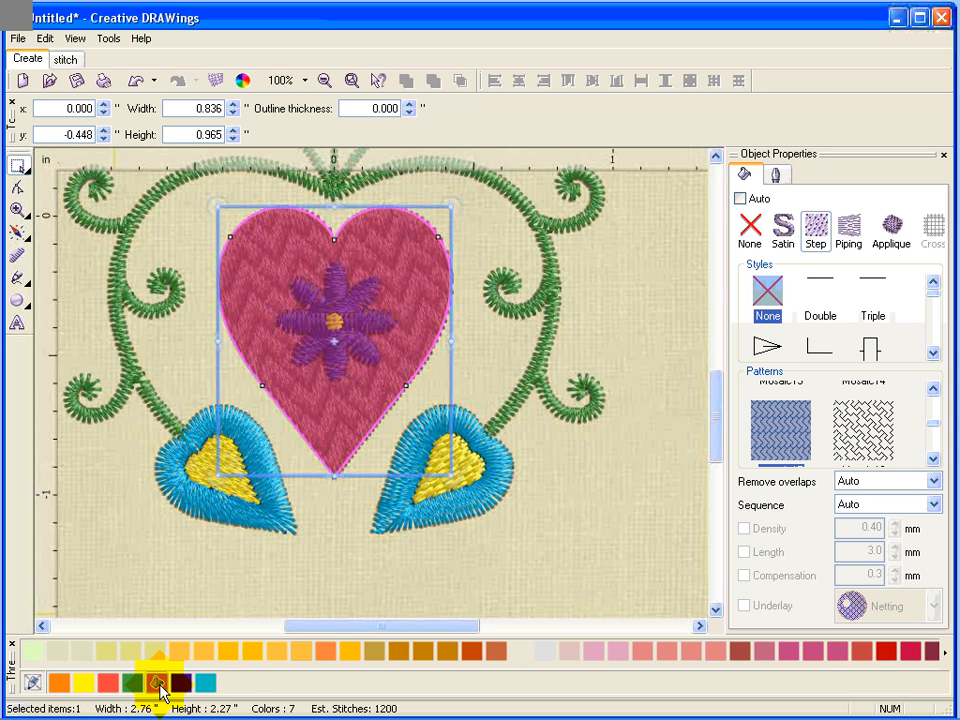
pyautogui.click(160, 688)
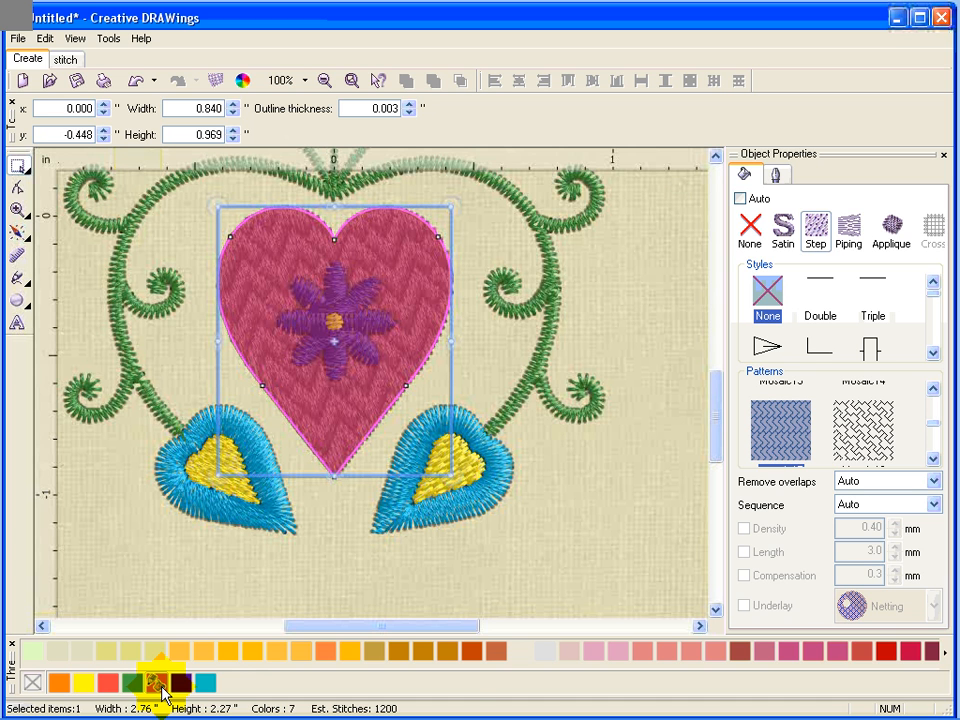
pyautogui.moveTo(160, 690); pyautogui.dragTo(392, 405)
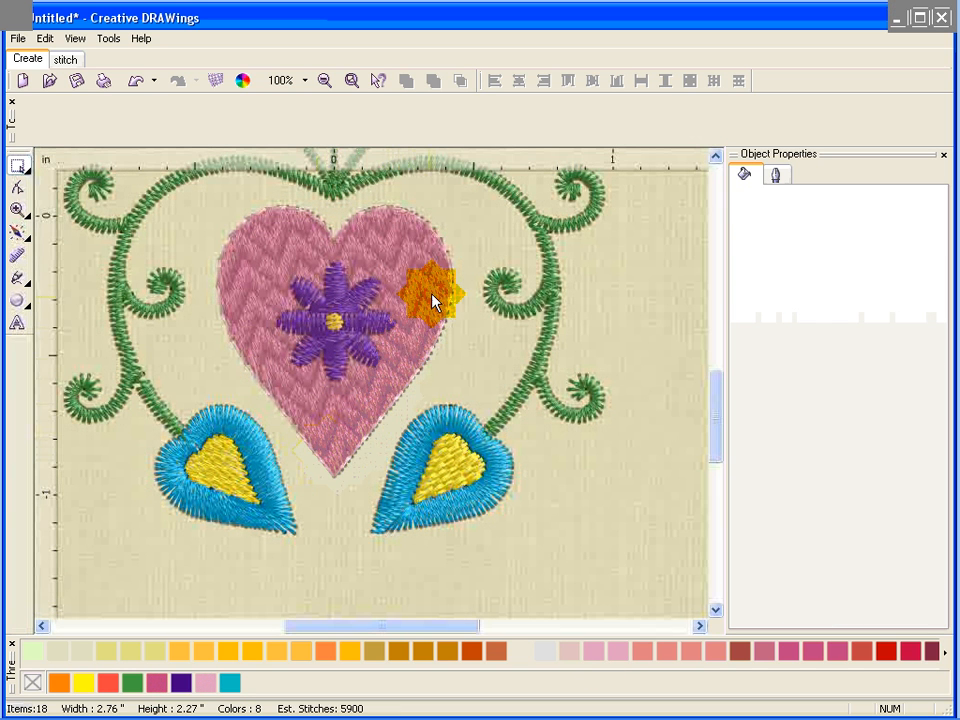
# Set the heart's outline to a Running stitch with the Chain style.
pyautogui.moveTo(400, 218); pyautogui.dragTo(292, 215)
pyautogui.click(292, 215)
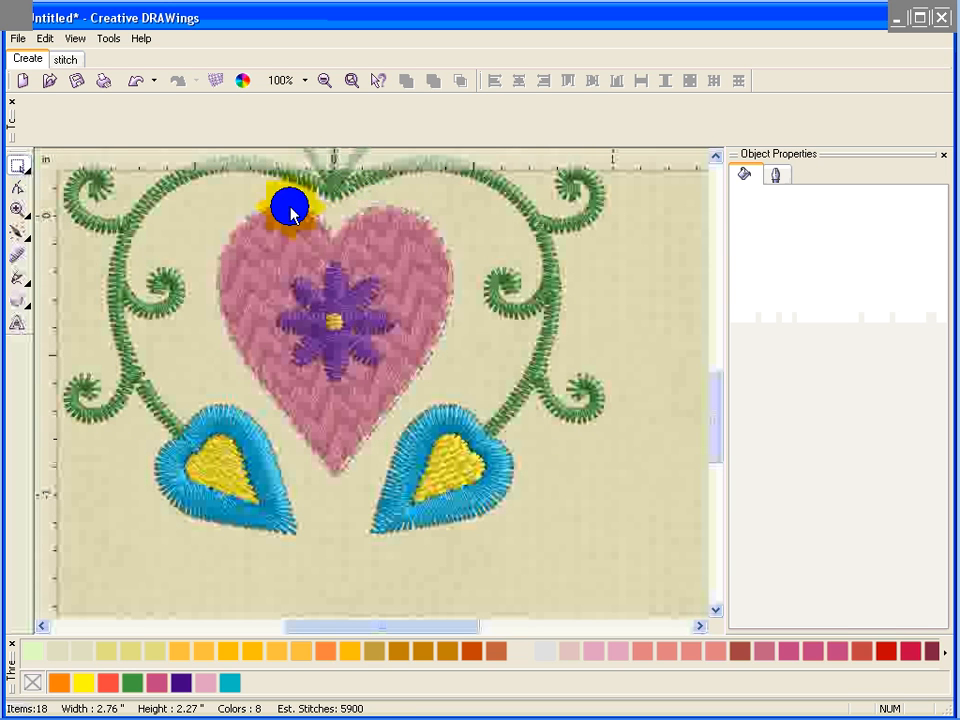
pyautogui.click(776, 177)
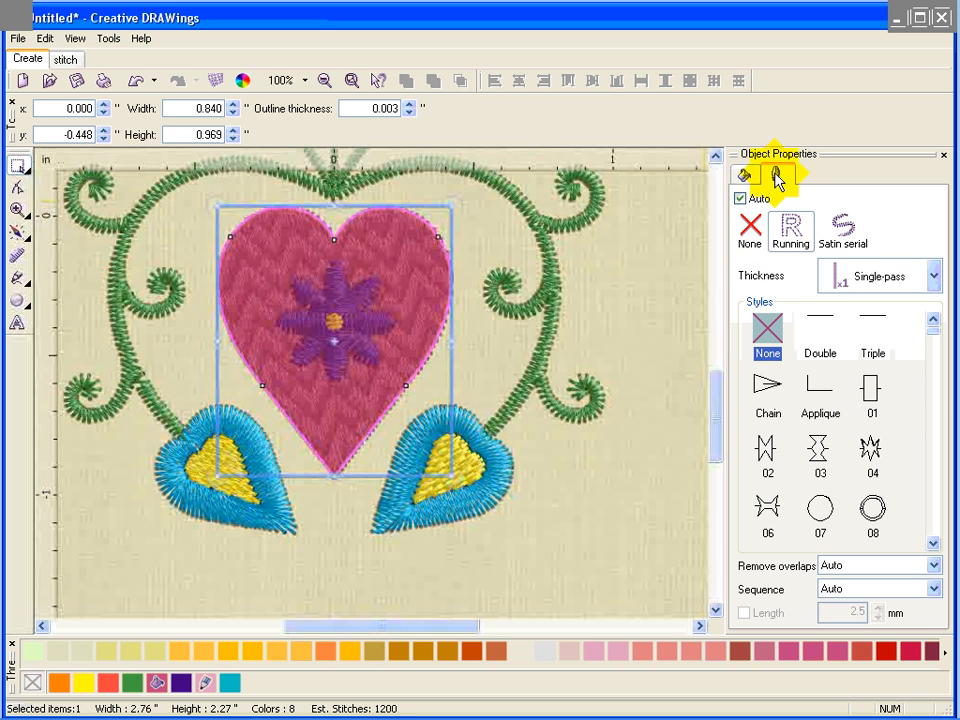
pyautogui.click(792, 224)
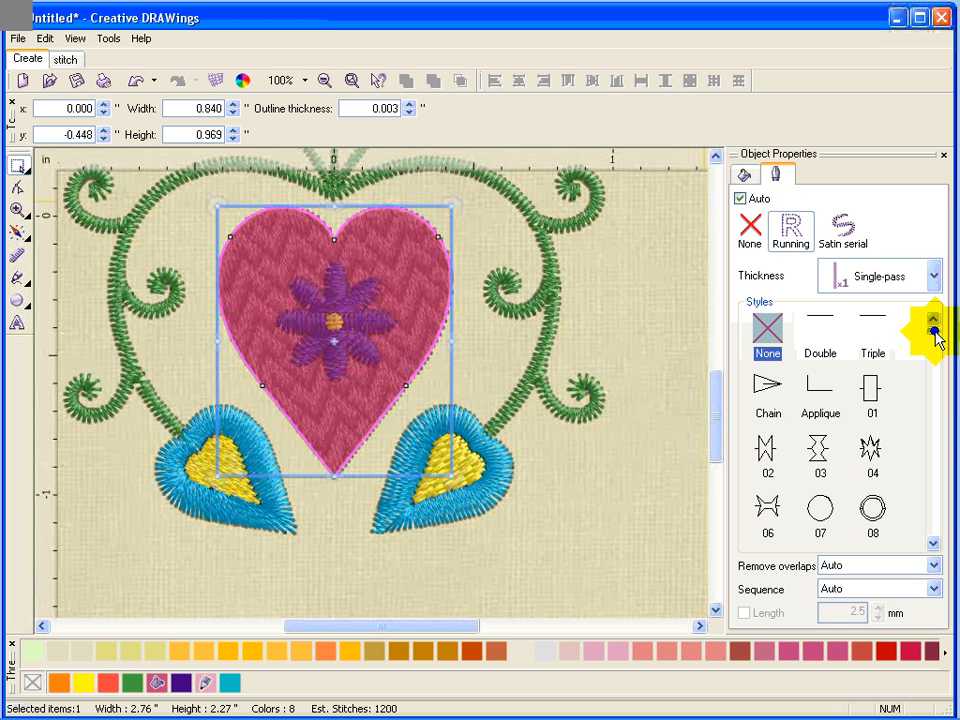
pyautogui.moveTo(934, 331)
pyautogui.mouseDown()
pyautogui.moveTo(936, 399)
pyautogui.moveTo(936, 326)
pyautogui.moveTo(940, 336)
pyautogui.mouseUp()
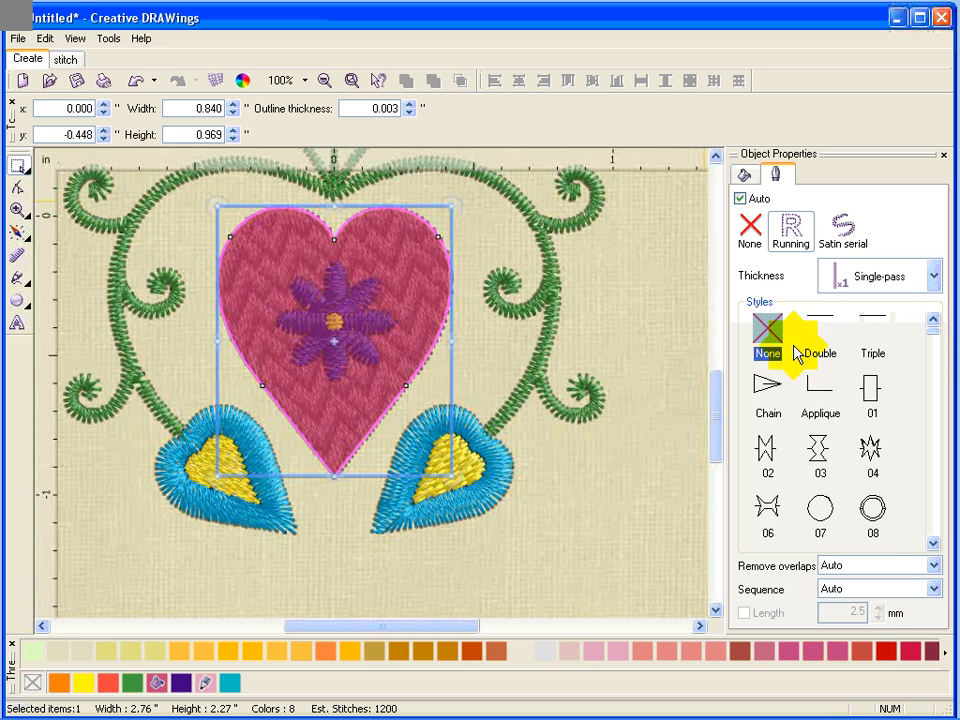
pyautogui.click(768, 388)
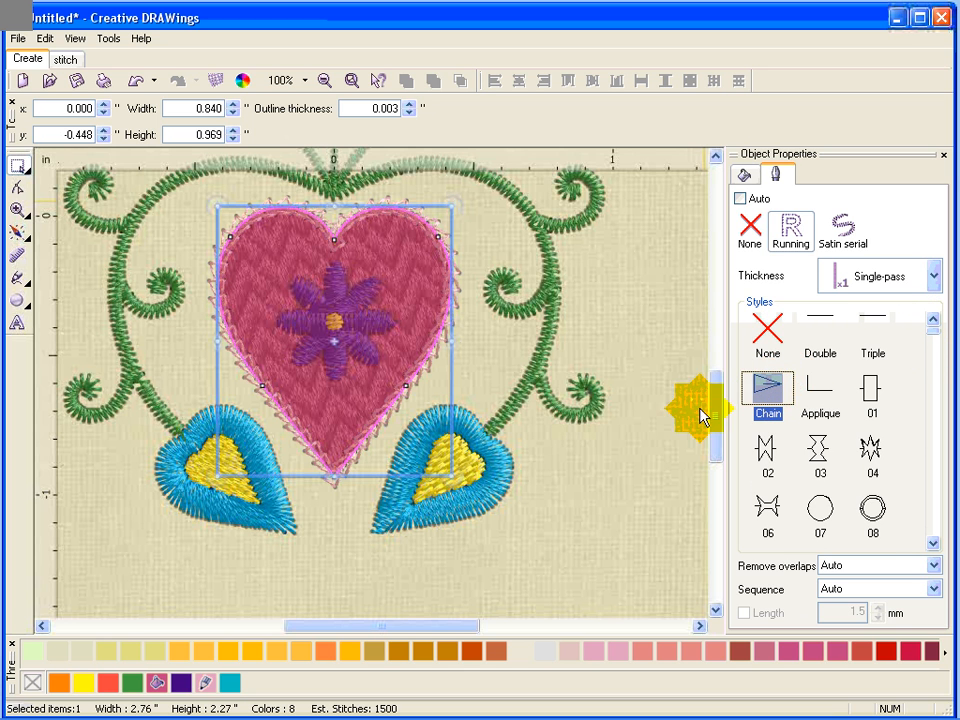
# Zoom to 100% to view the whole design inside the hoop.
pyautogui.click(572, 476)
pyautogui.moveTo(572, 480); pyautogui.dragTo(265, 125)
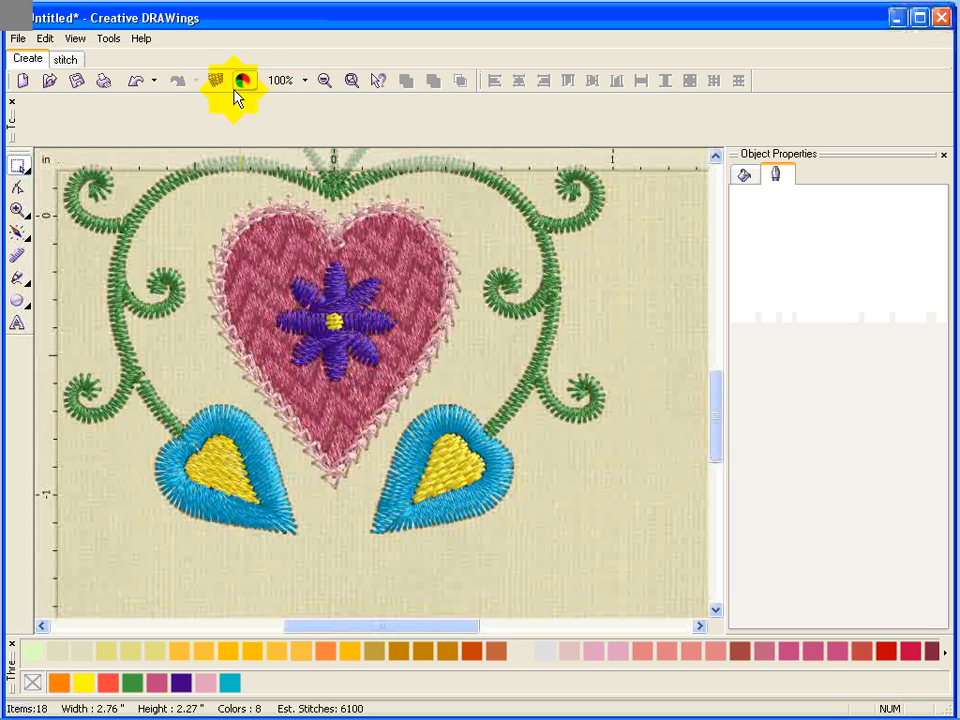
pyautogui.click(278, 80)
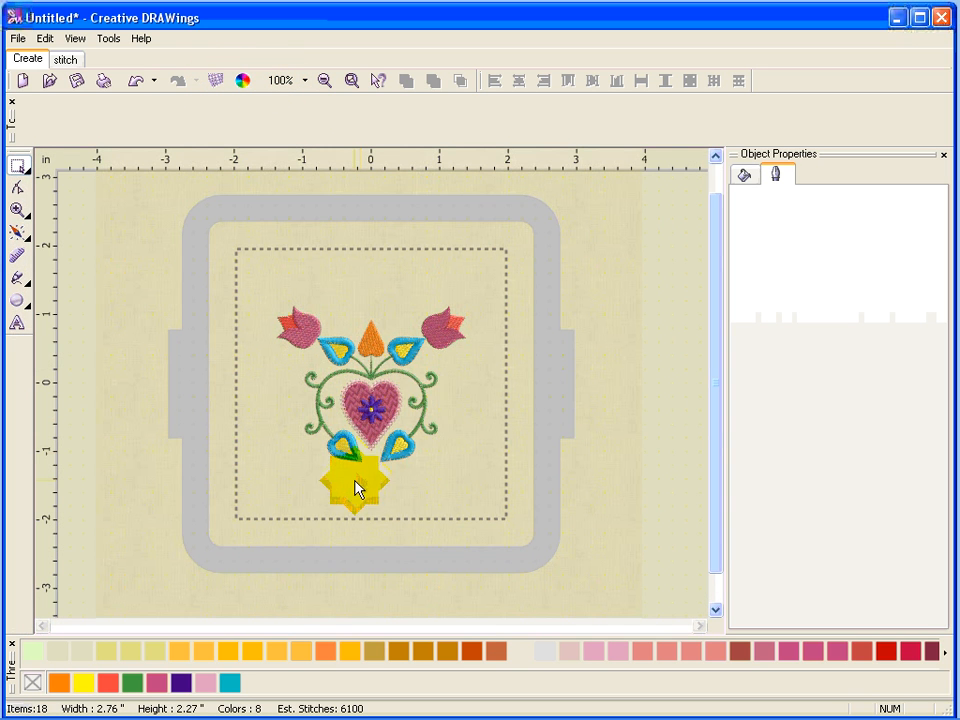
pyautogui.moveTo(422, 410)
pyautogui.mouseDown()
pyautogui.moveTo(350, 395)
pyautogui.moveTo(345, 428)
pyautogui.moveTo(366, 486)
pyautogui.moveTo(400, 524)
pyautogui.mouseUp()
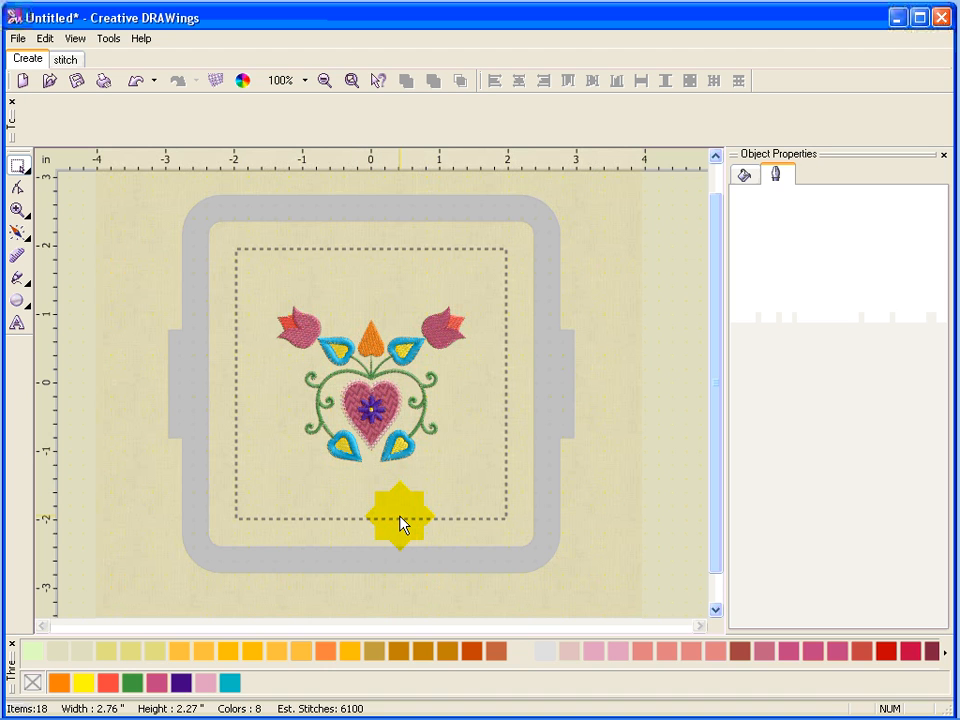
# Set the Change Hoop option to center the design in the Generic 100 x 100 hoop.
pyautogui.click(110, 39)
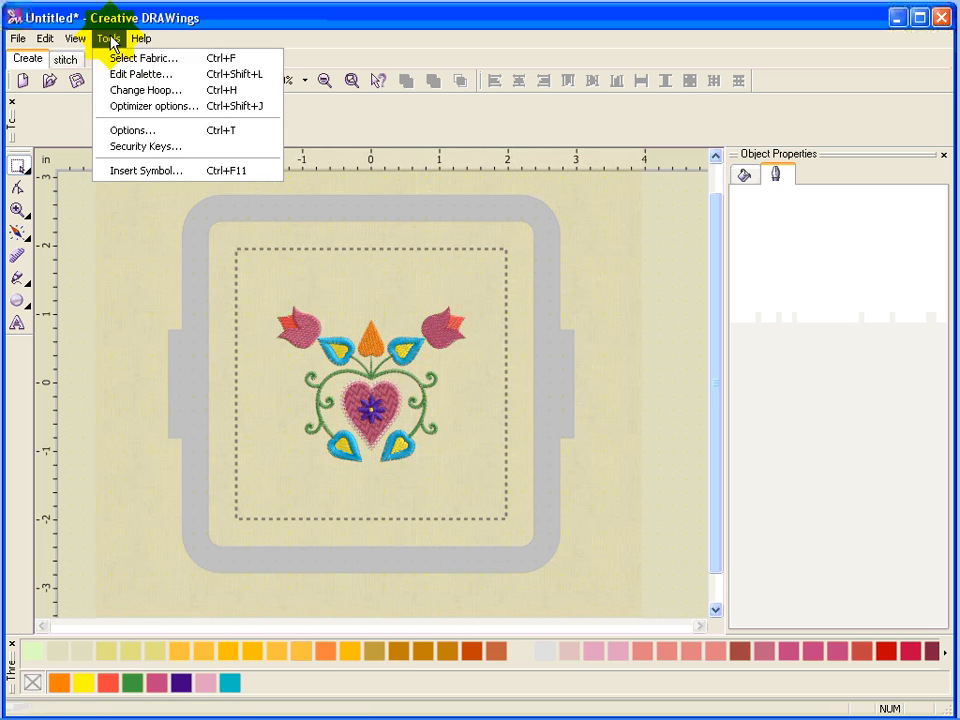
pyautogui.click(137, 97)
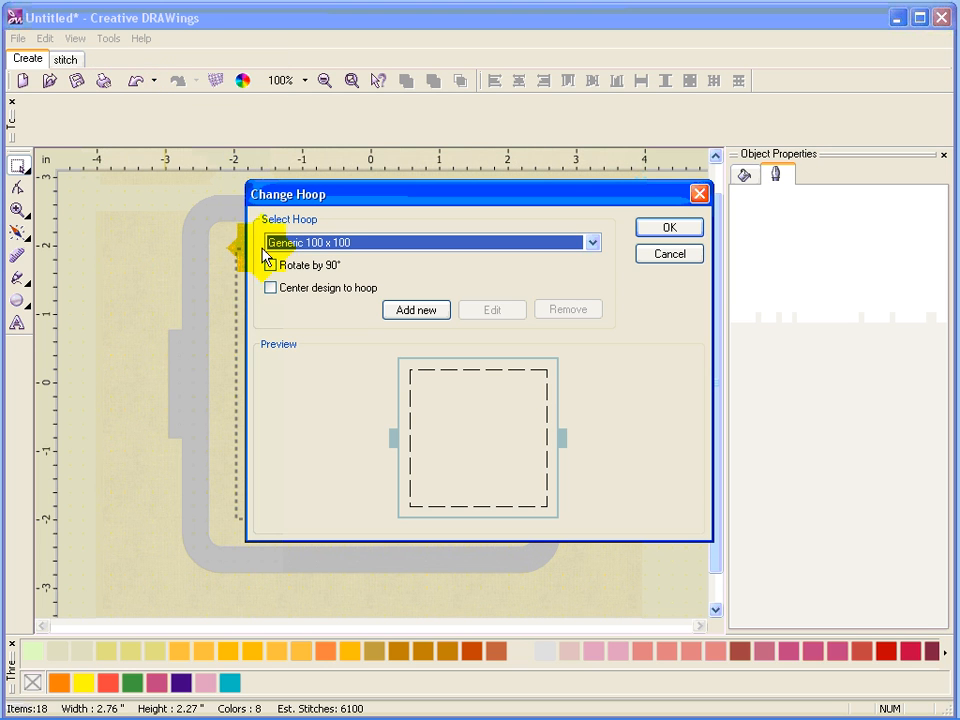
pyautogui.click(268, 289)
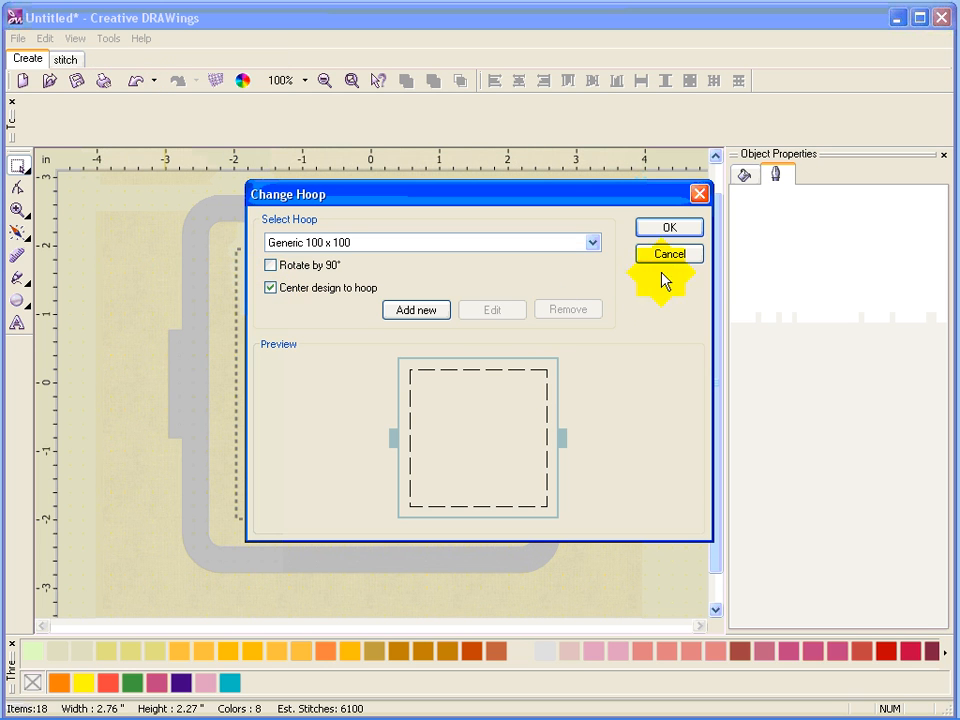
pyautogui.click(668, 227)
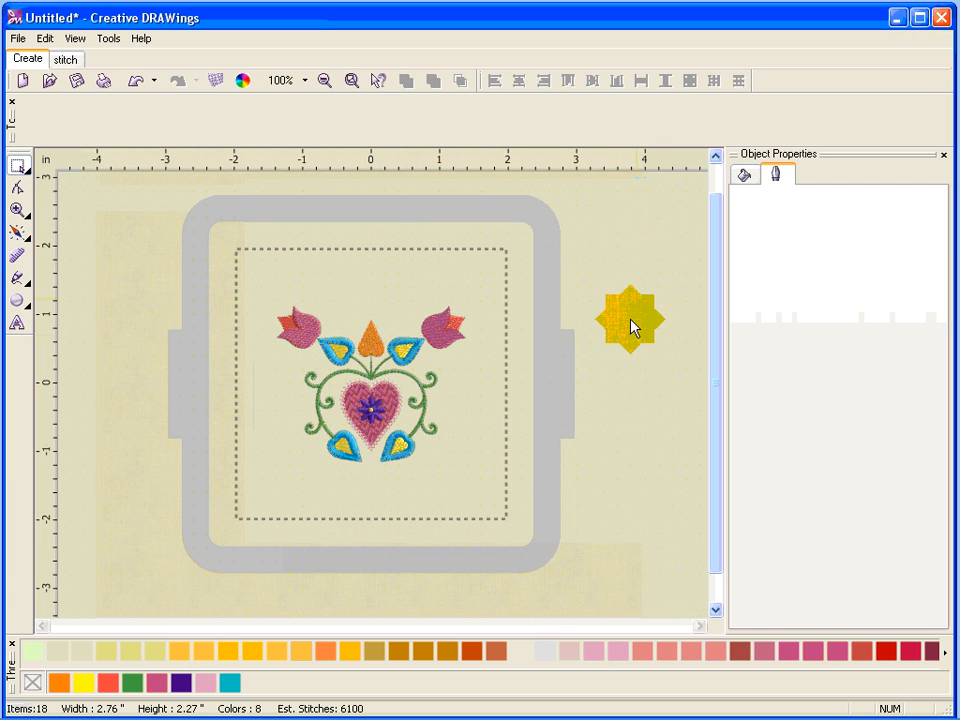
# Start saving the design as a Brother/Baby Lock/Bernina (*.pes) file named Dutch 2.
pyautogui.click(18, 38)
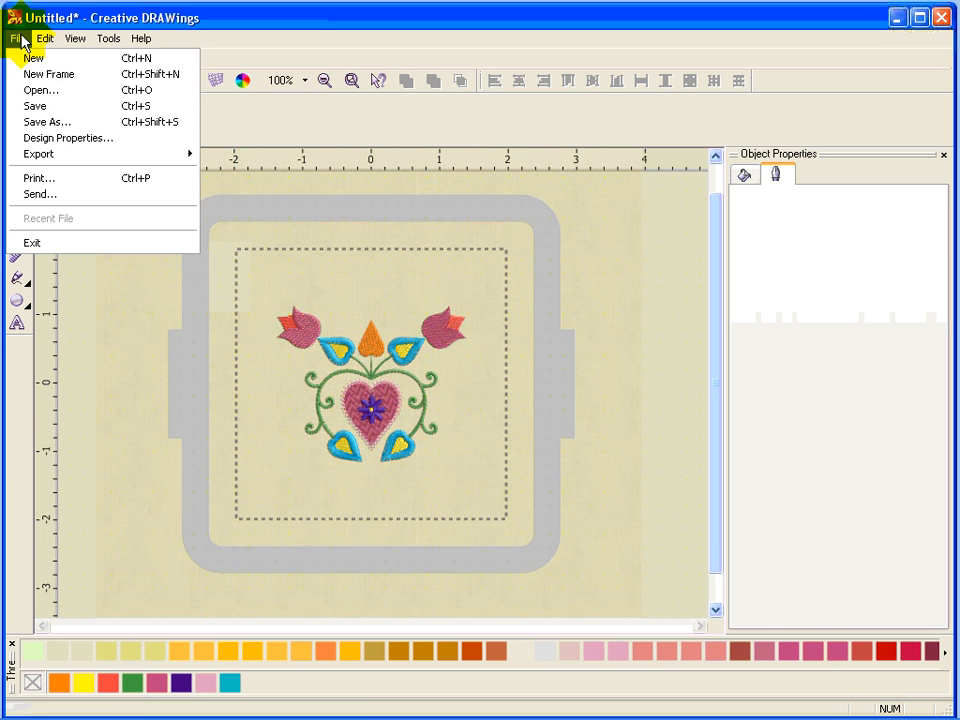
pyautogui.click(45, 123)
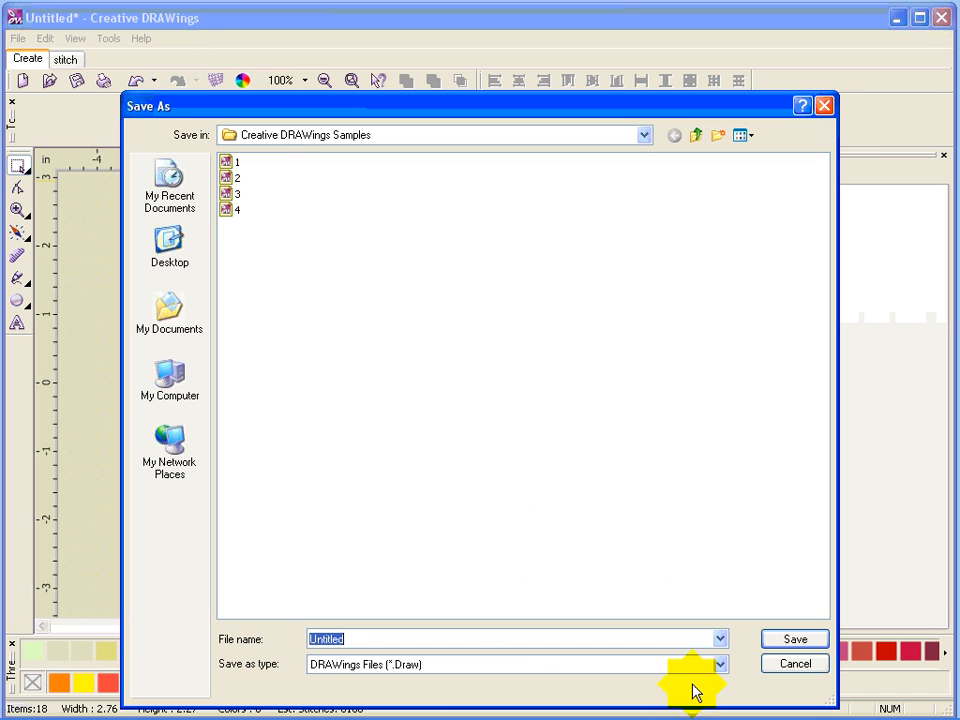
pyautogui.click(720, 665)
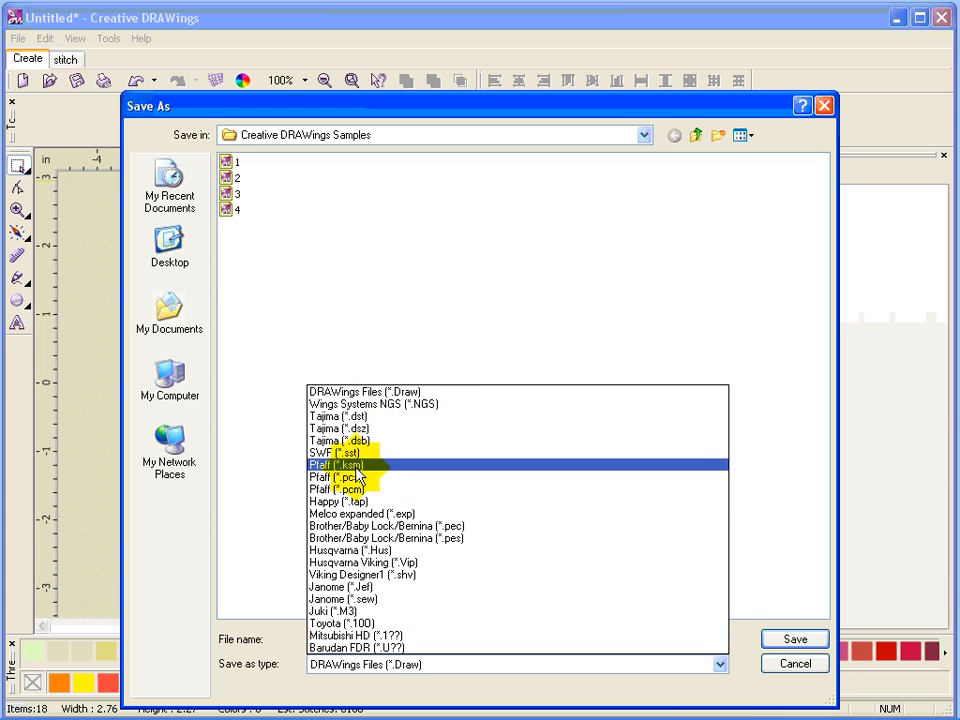
pyautogui.click(433, 540)
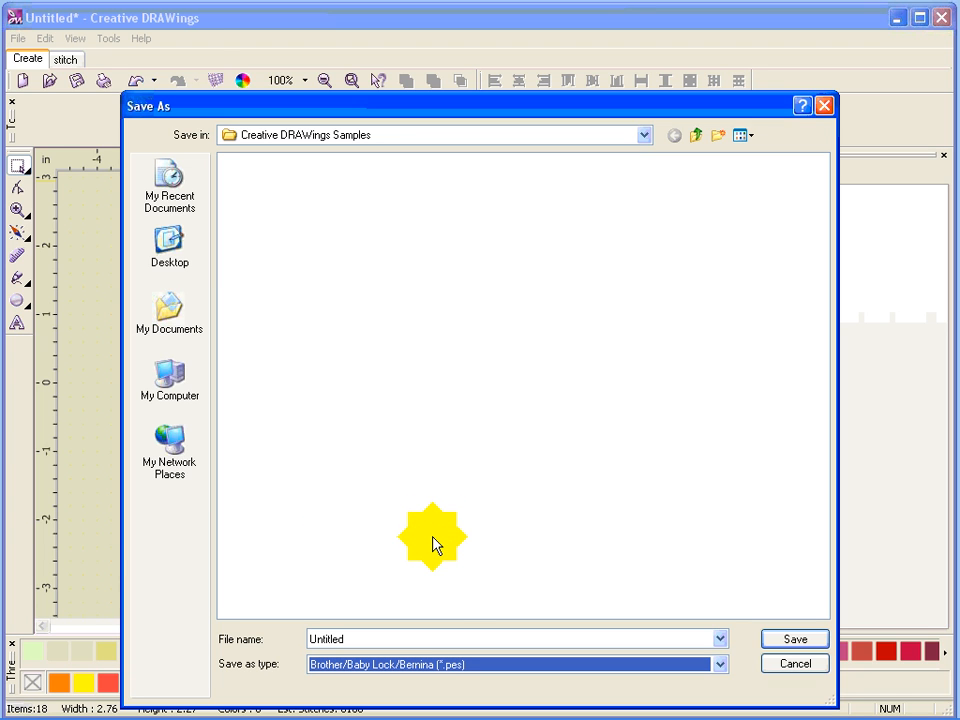
pyautogui.doubleClick(366, 636)
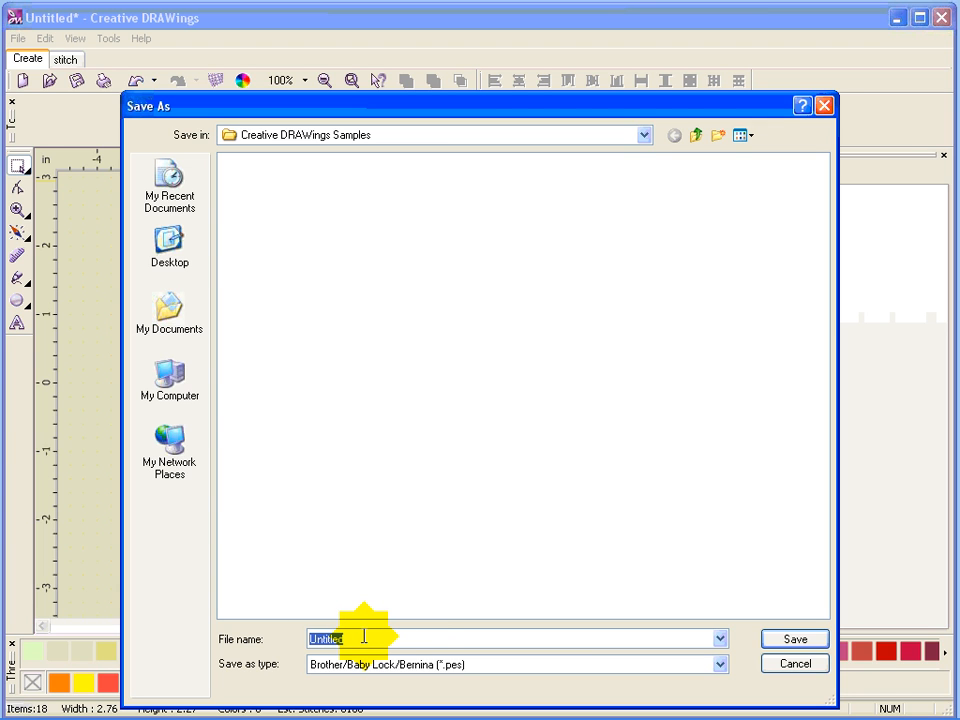
pyautogui.write('Dutch 2')
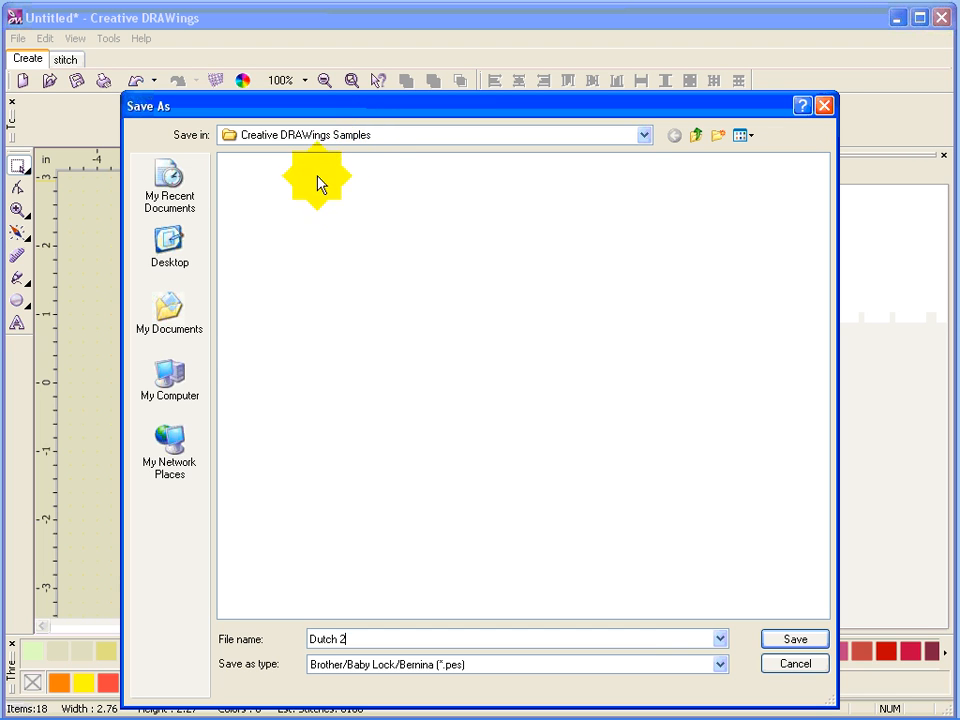
# Save the file into the My Designs folder under My Documents, using the Brother UTL/2002D machine macro.
pyautogui.click(174, 318)
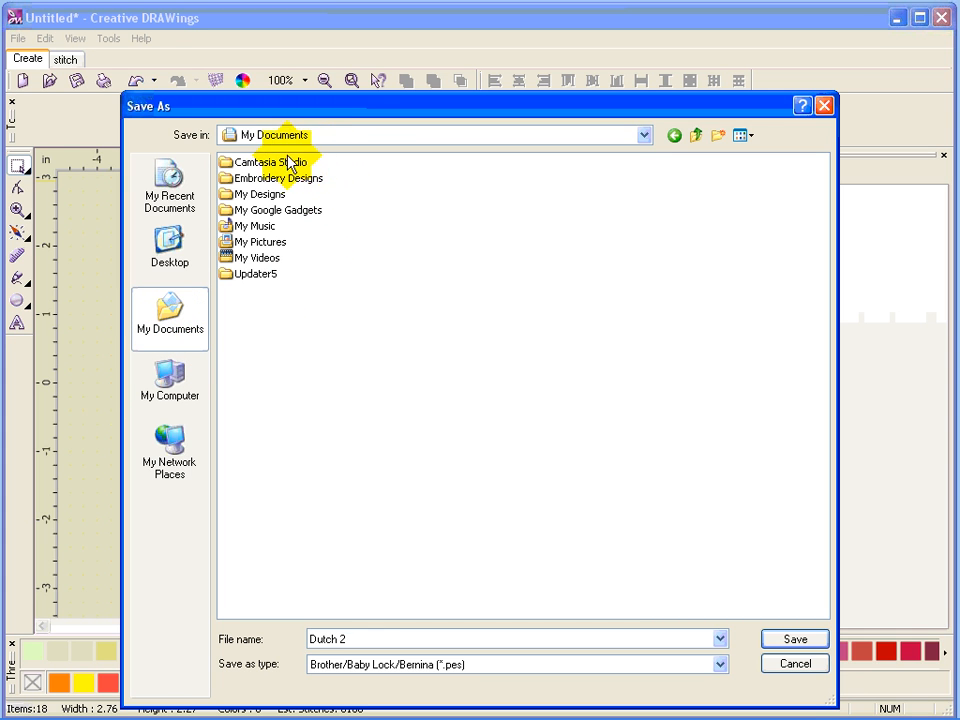
pyautogui.click(257, 198)
pyautogui.doubleClick(257, 199)
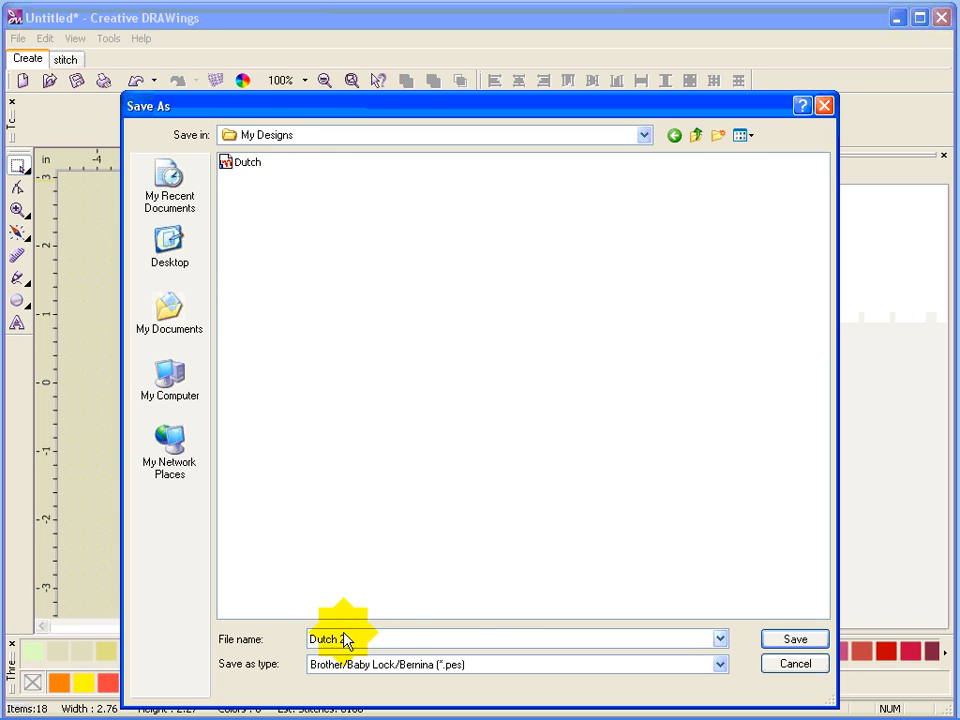
pyautogui.click(808, 640)
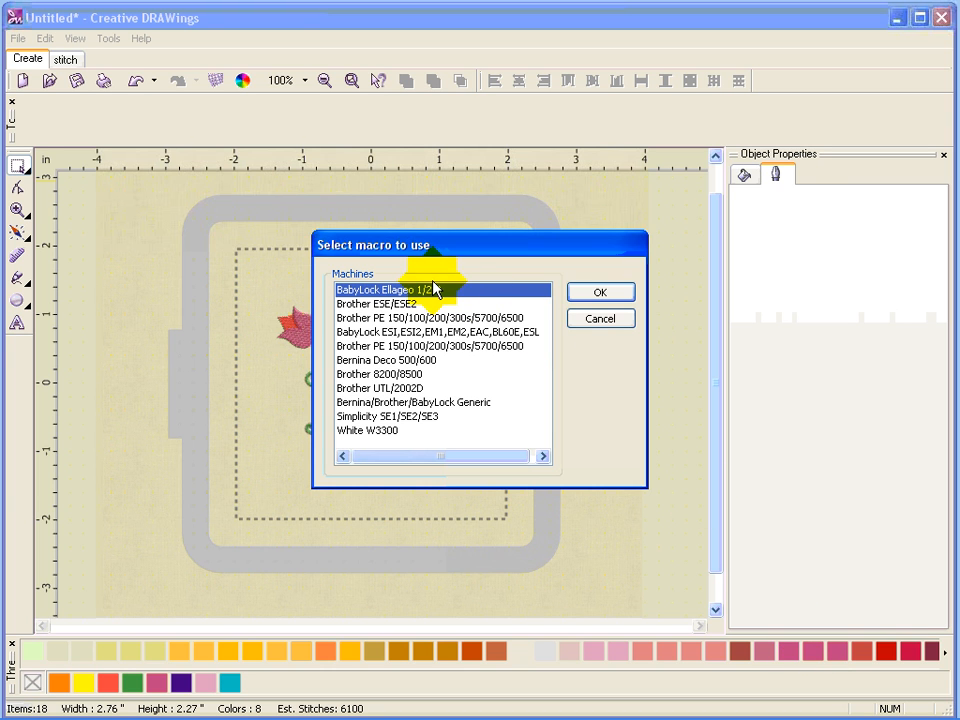
pyautogui.doubleClick(407, 388)
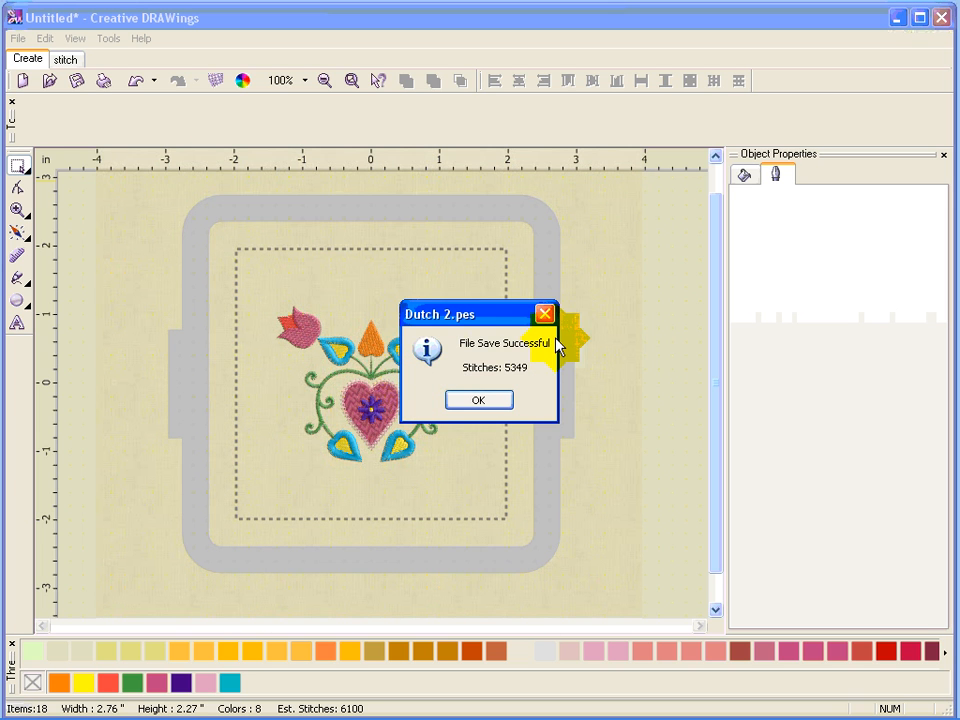
pyautogui.click(484, 402)
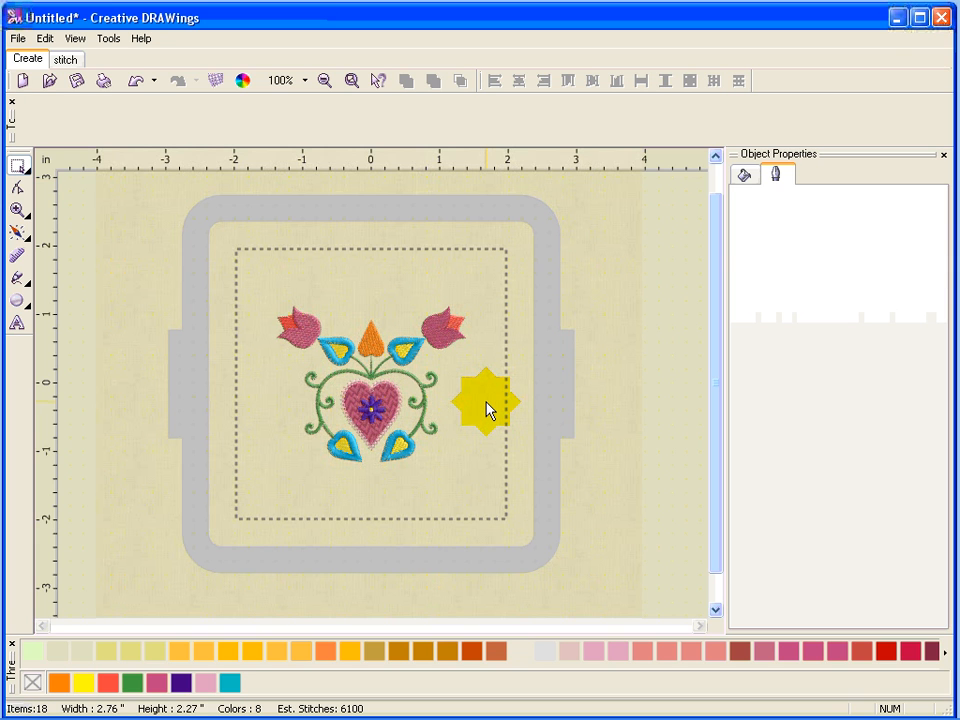